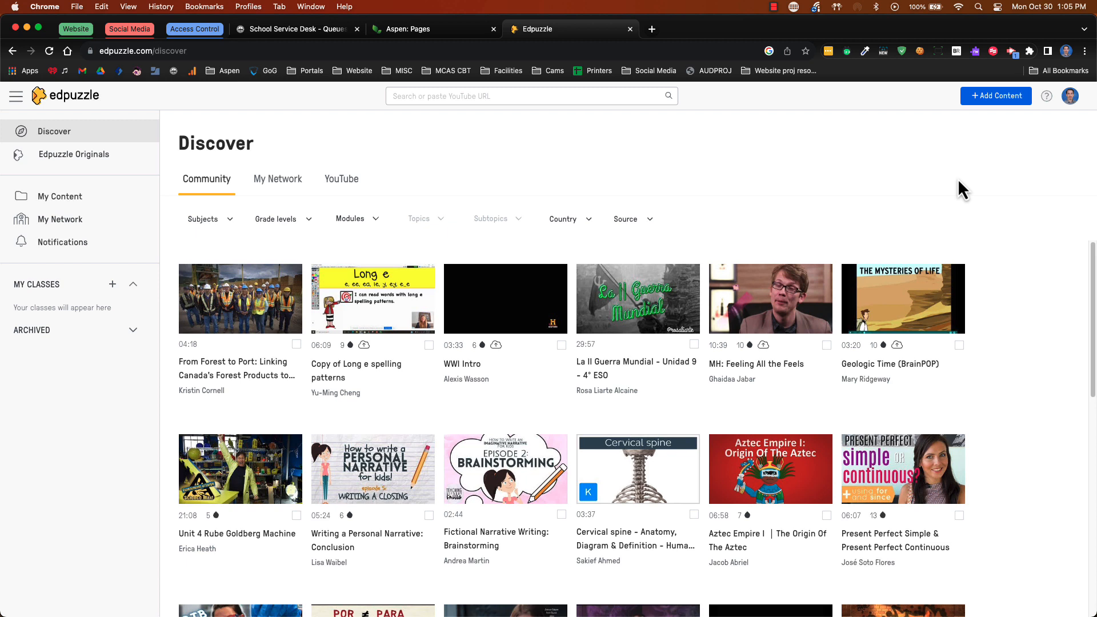
# Upload the video file "EDPuzzle Smooth.mp4" from the EDPuzzle folder on the computer
pyautogui.click(1003, 104)
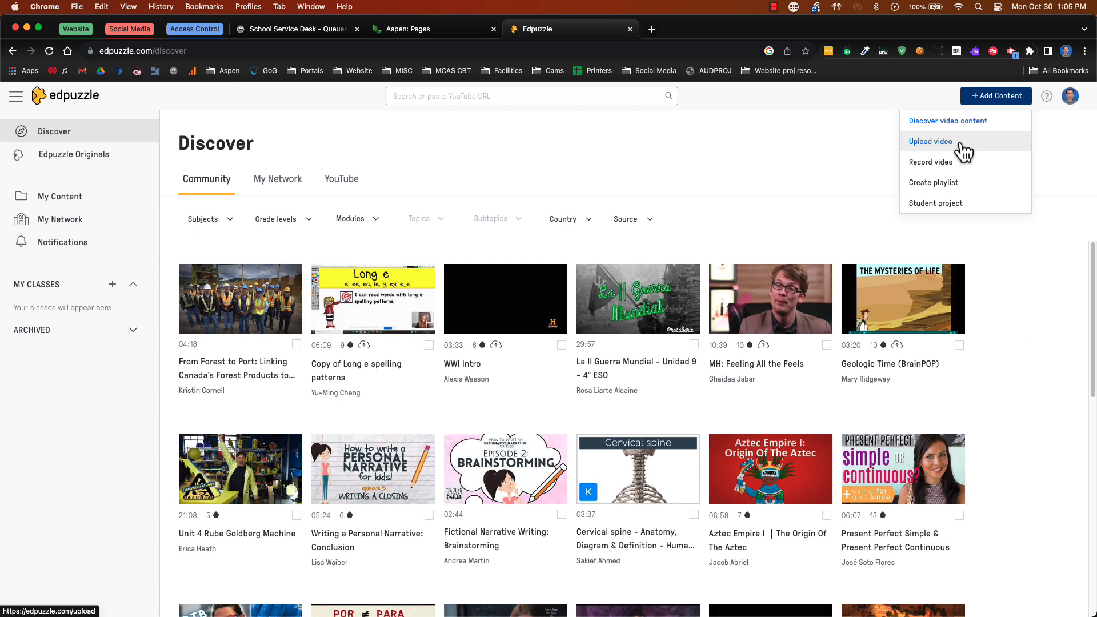
pyautogui.click(962, 144)
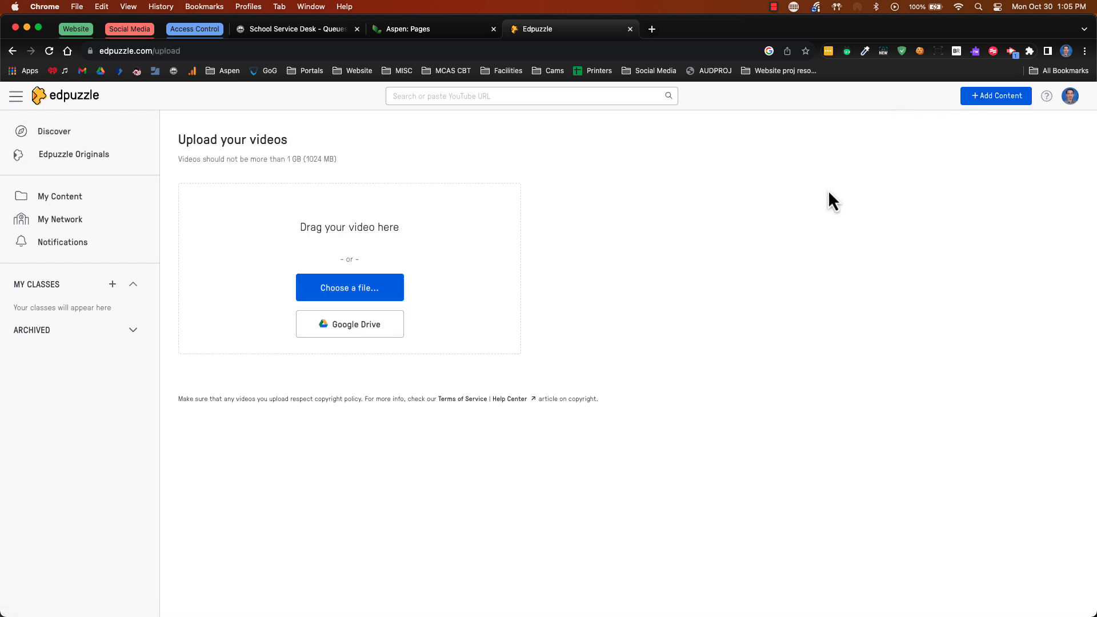
pyautogui.click(371, 296)
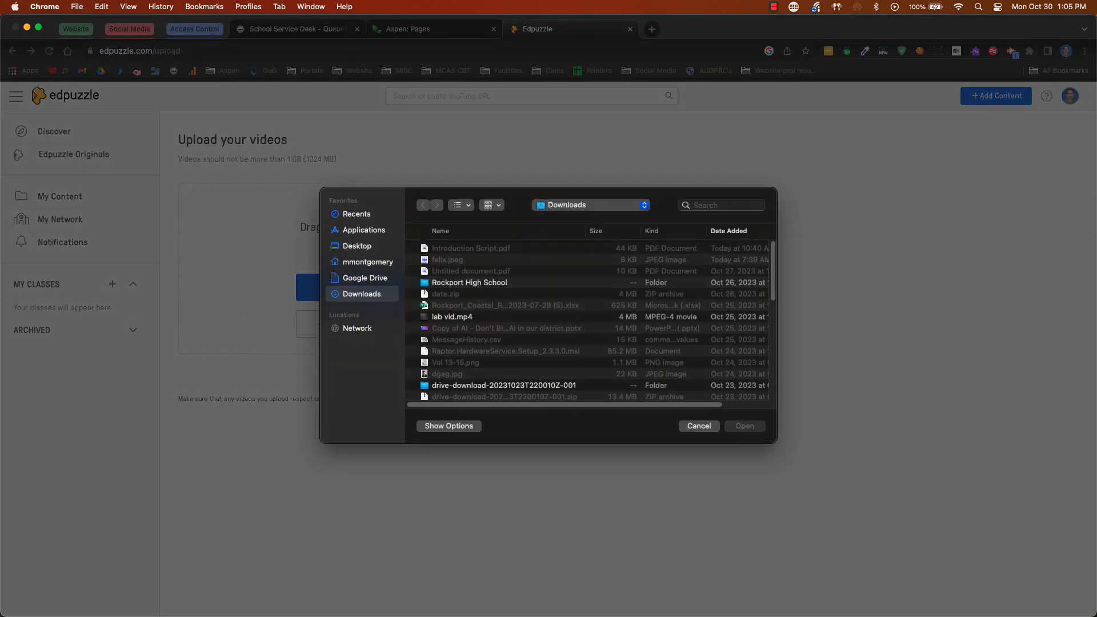
pyautogui.doubleClick(466, 366)
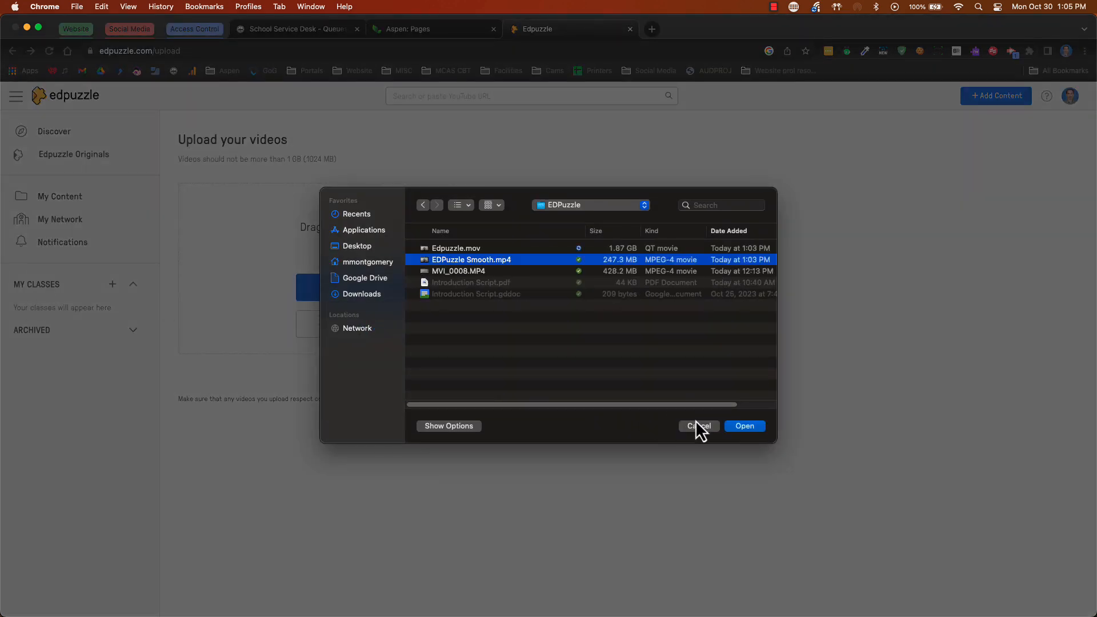
pyautogui.click(738, 427)
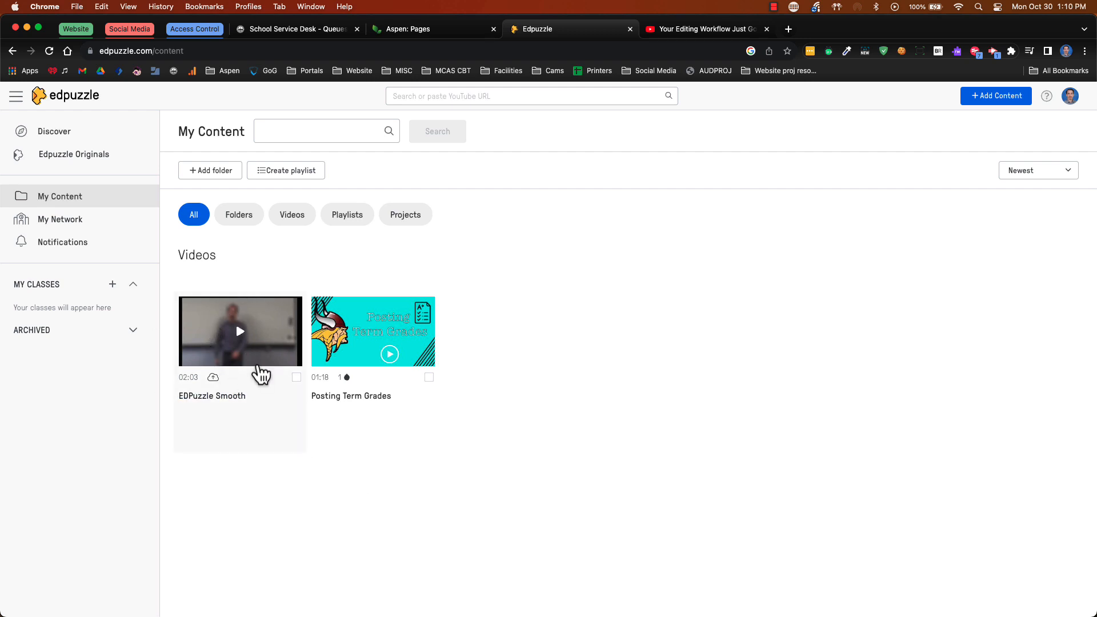
# Open the EDPuzzle Smooth video from My Content and start editing it
pyautogui.click(263, 371)
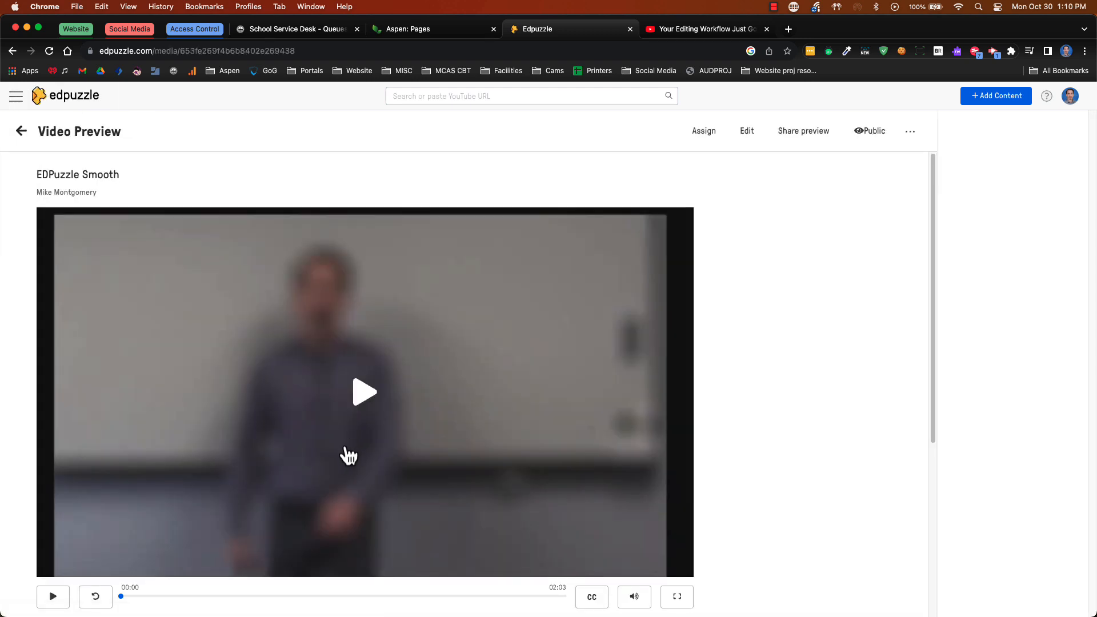
pyautogui.scroll(-1, 348, 451)
pyautogui.scroll(-2, 347, 456)
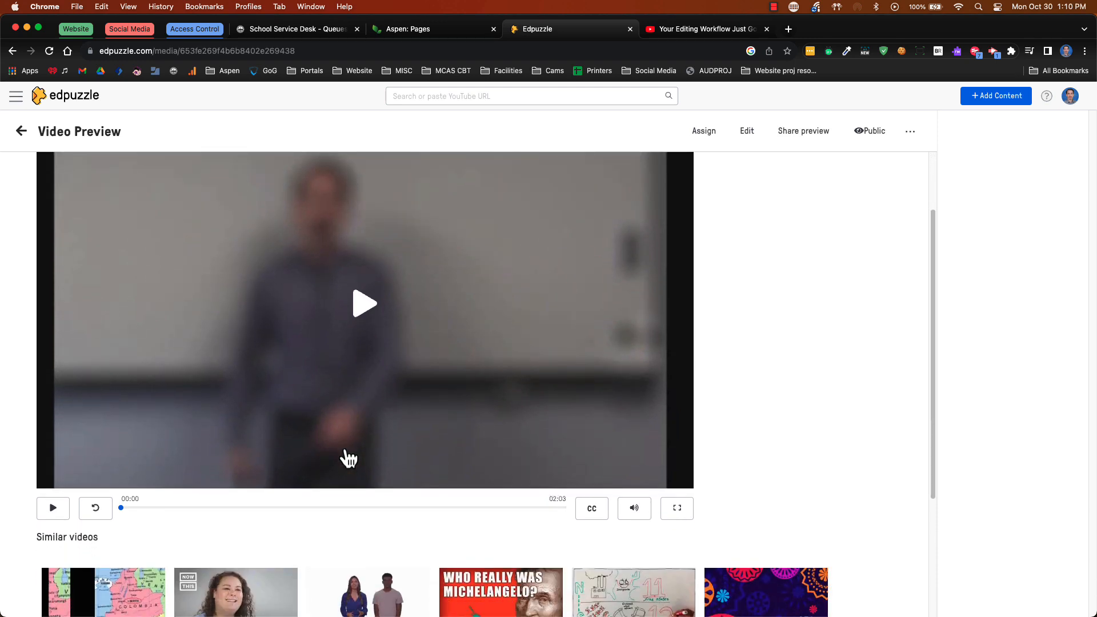
pyautogui.scroll(3, 349, 457)
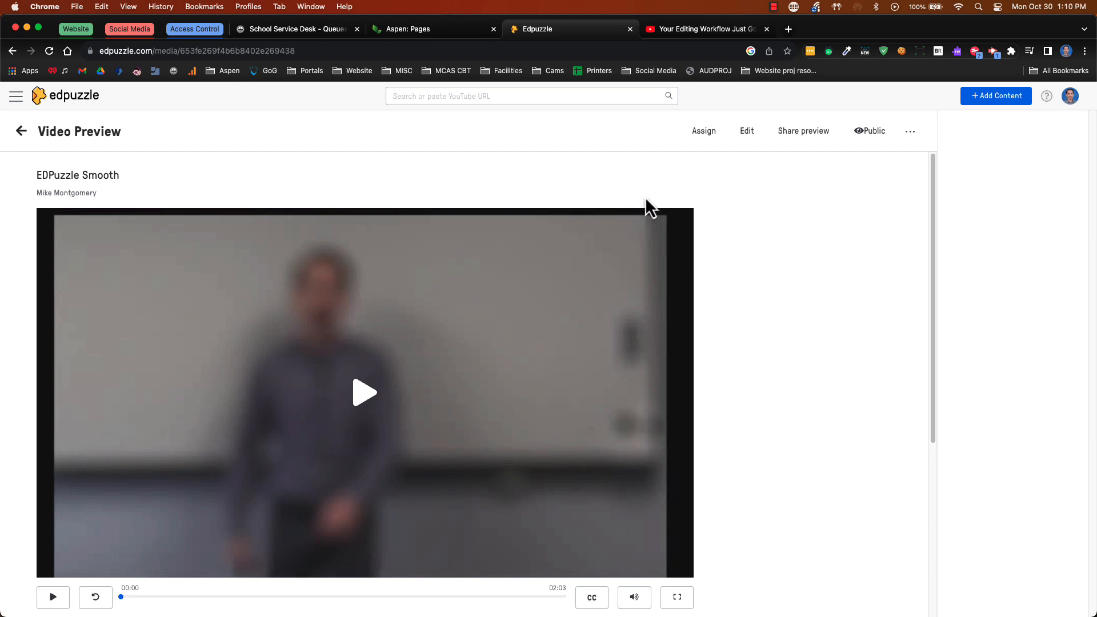
pyautogui.click(744, 137)
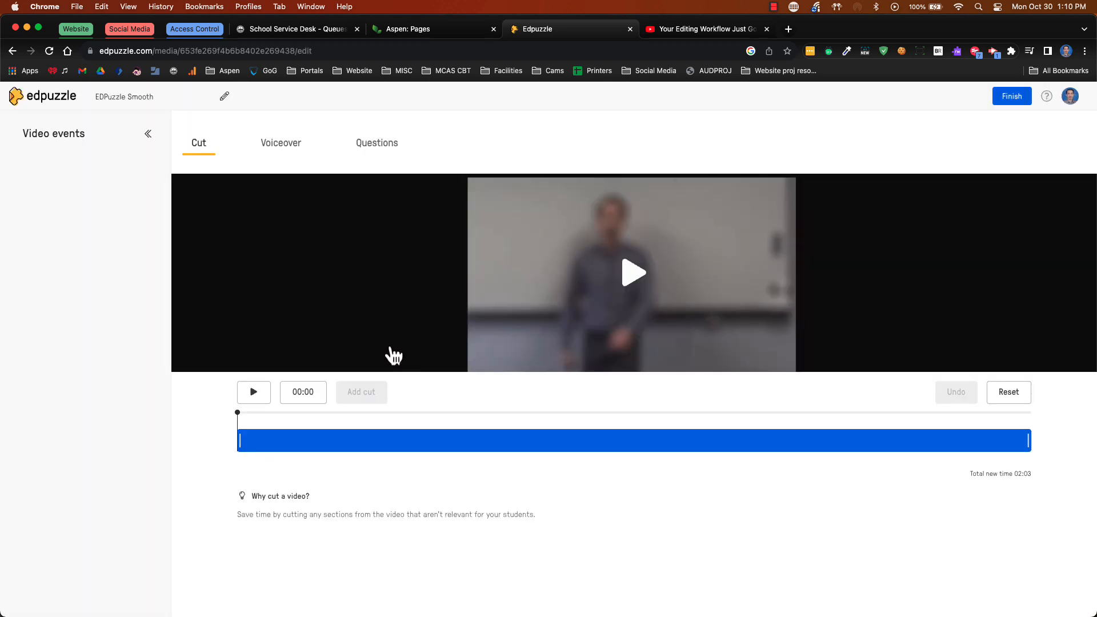
# Pause the video and move the playhead to 00:22
pyautogui.click(258, 421)
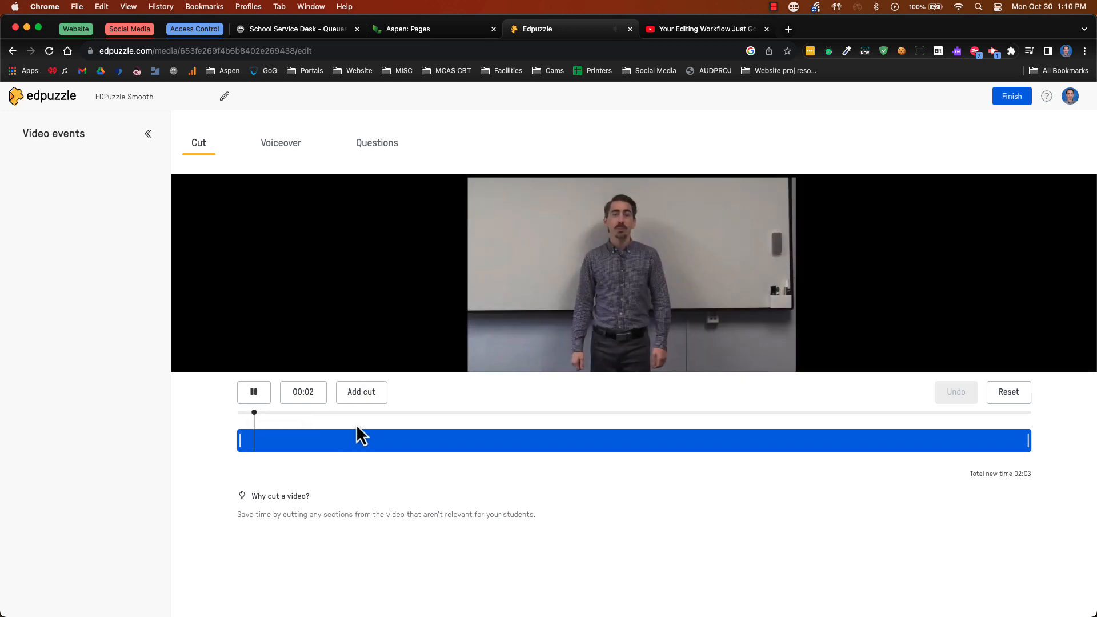
pyautogui.click(337, 415)
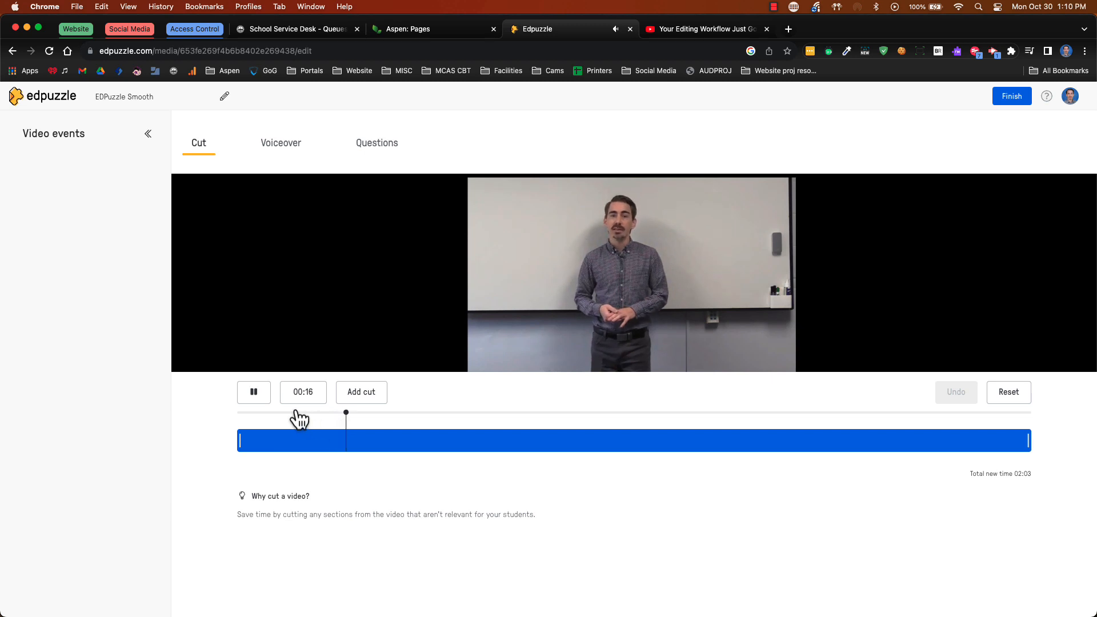
pyautogui.click(256, 393)
pyautogui.click(381, 443)
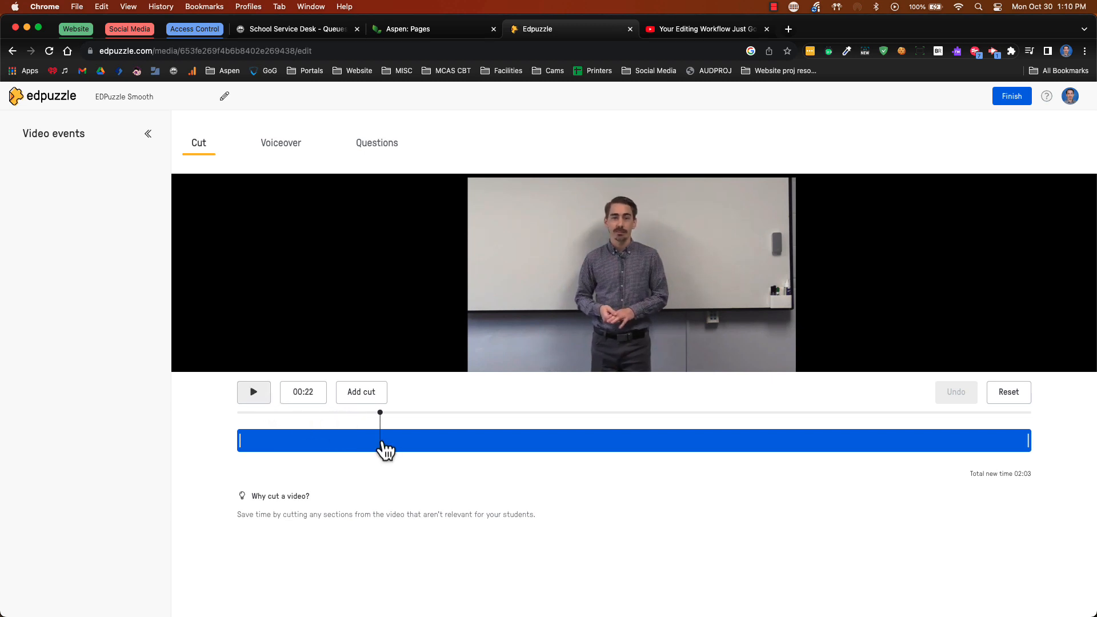
# Start a multiple-choice question at 00:22 reading "Choose the word that best describes" followed by the presenter's first name
pyautogui.click(386, 150)
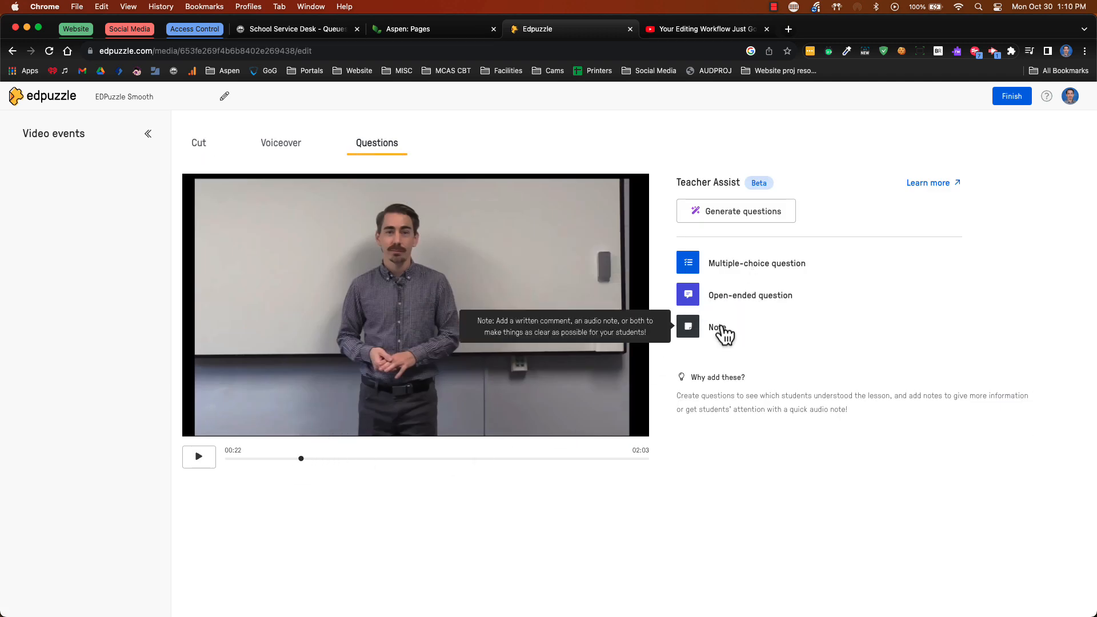
pyautogui.click(738, 264)
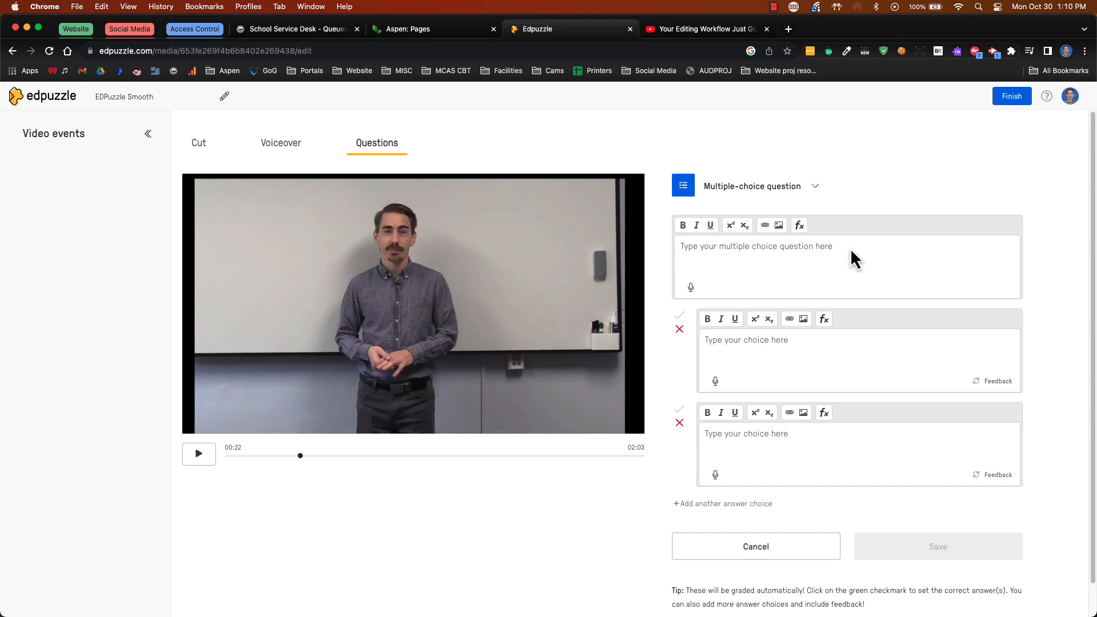
pyautogui.write('Choose the word that best describes Mike.')
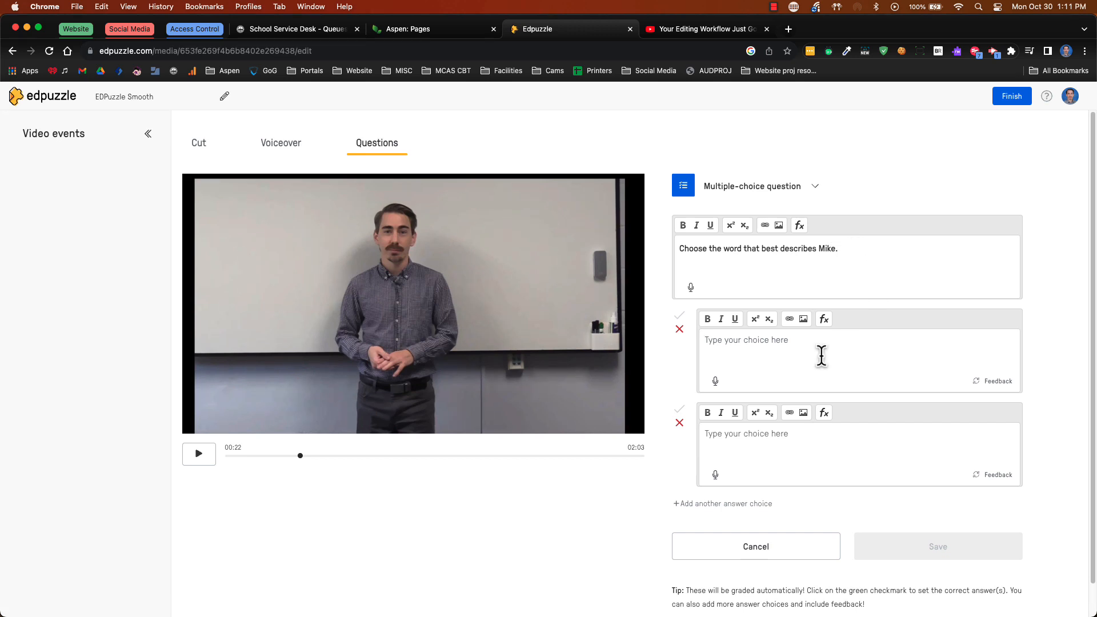
# Enter the choices "Awesome" and "Super Awesome", mark "Super Awesome" as correct, and save the question
pyautogui.click(821, 355)
pyautogui.write('Awesome')
pyautogui.click(778, 428)
pyautogui.write('S')
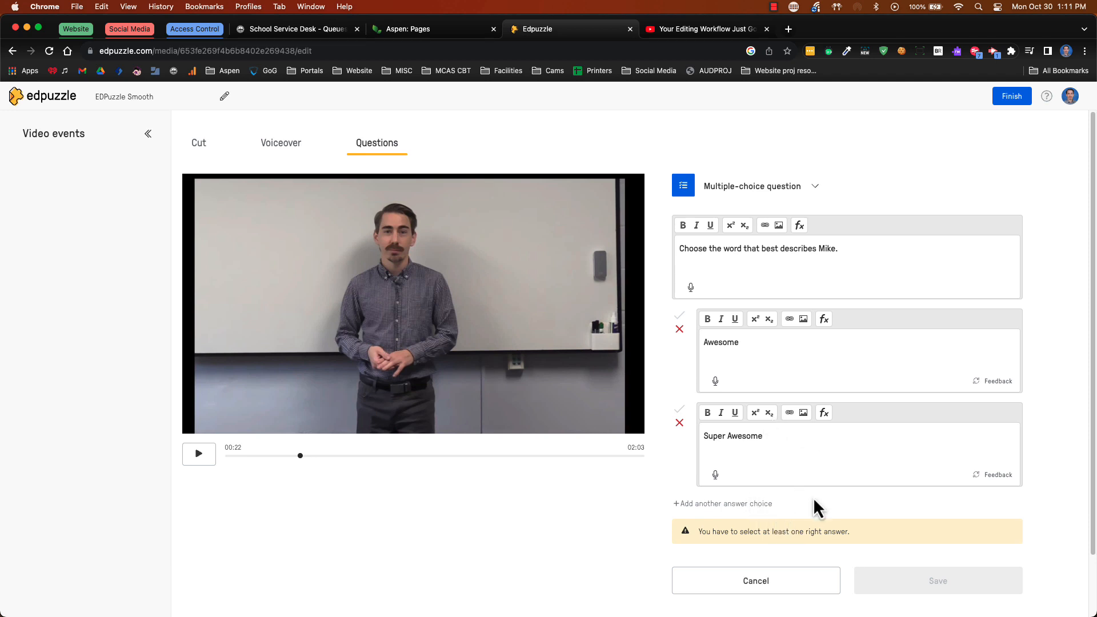
pyautogui.click(679, 409)
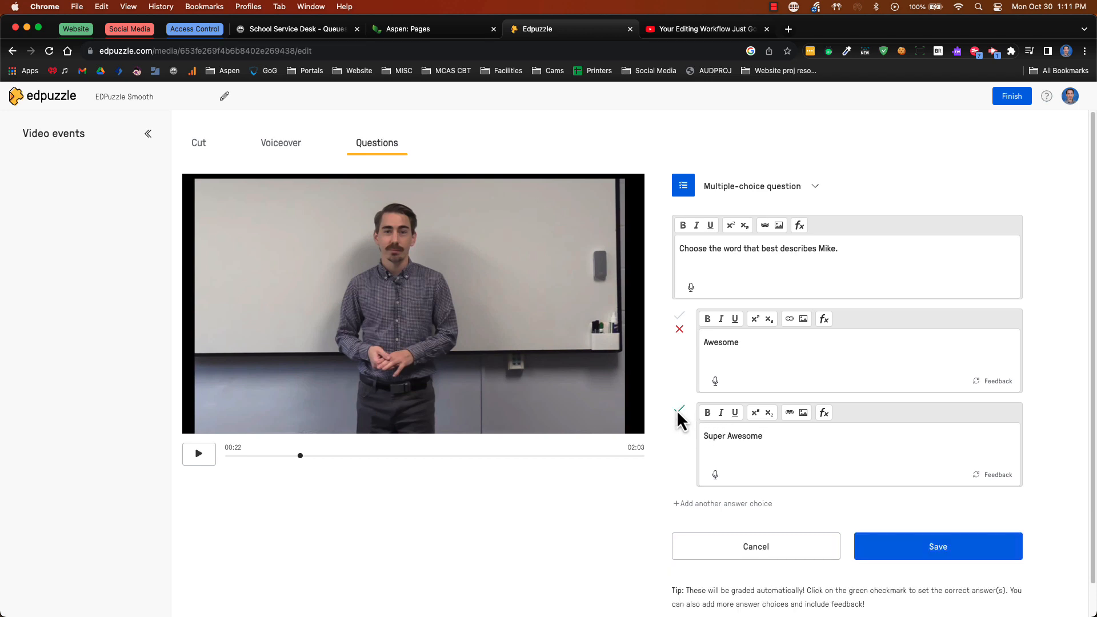
pyautogui.click(908, 549)
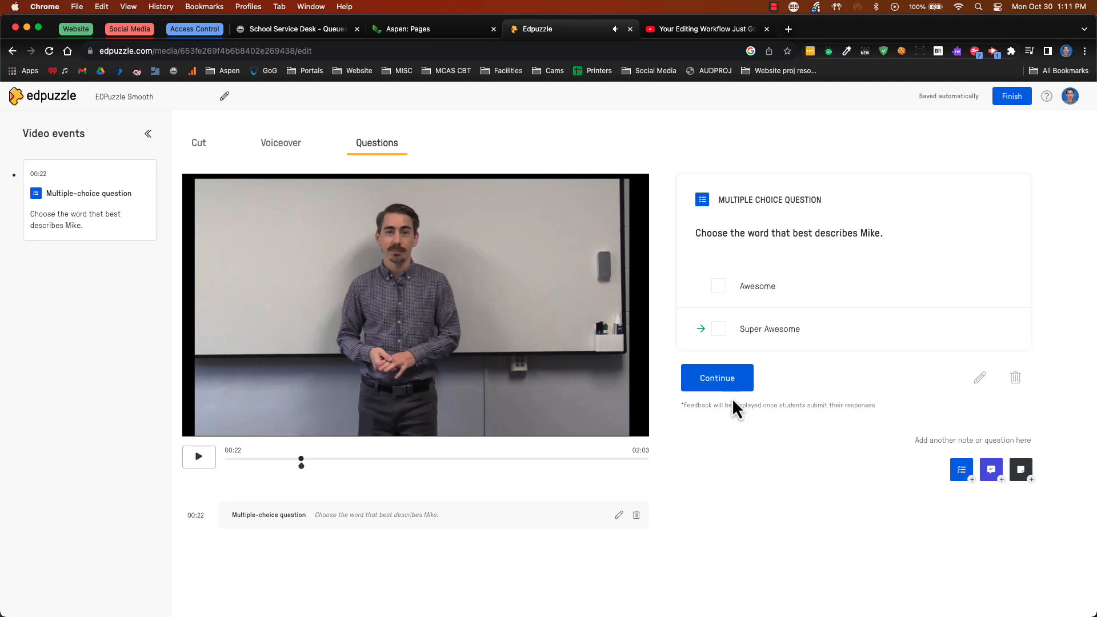
# Pause the video at 01:11 and start a multiple-choice question reading "Where is the Timeline located?"
pyautogui.click(332, 460)
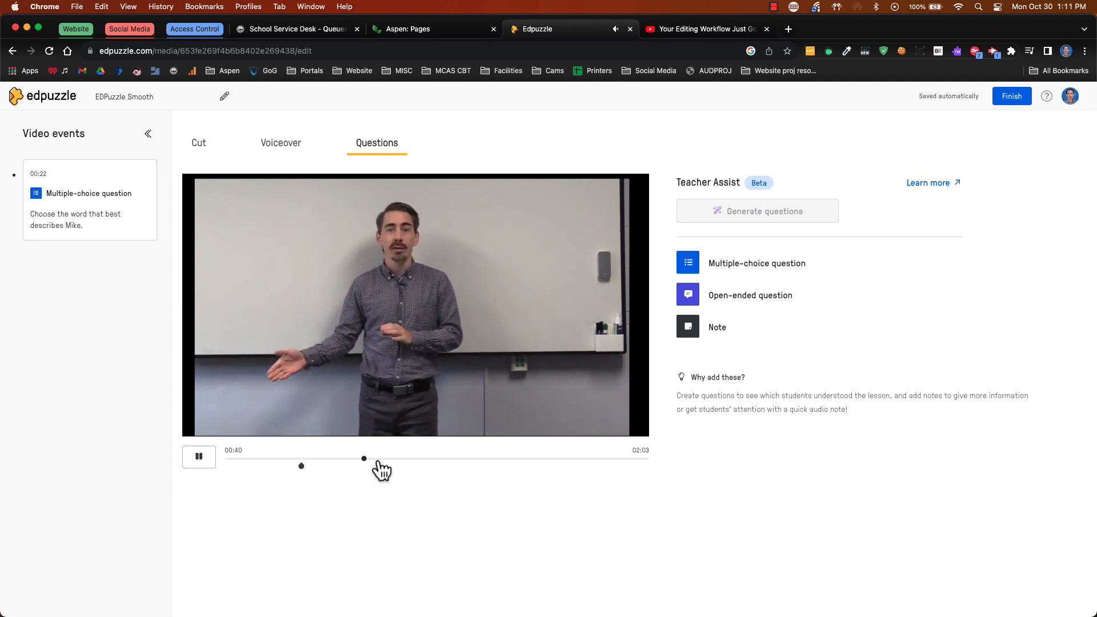
pyautogui.click(207, 457)
pyautogui.click(776, 275)
pyautogui.write('Where is the')
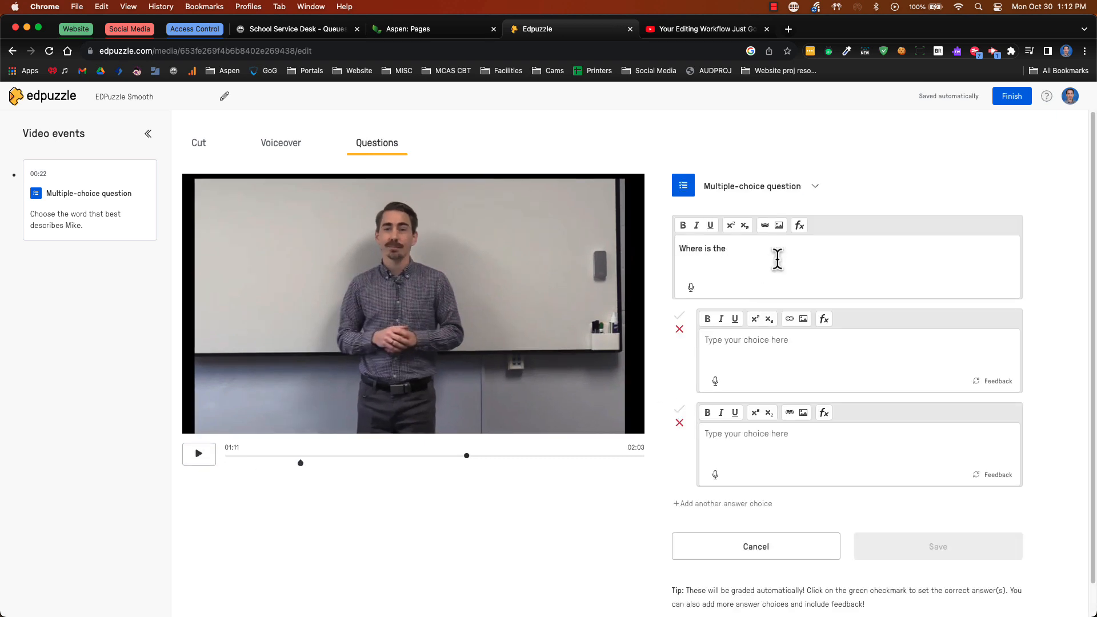
pyautogui.write(' Timeline Located?')
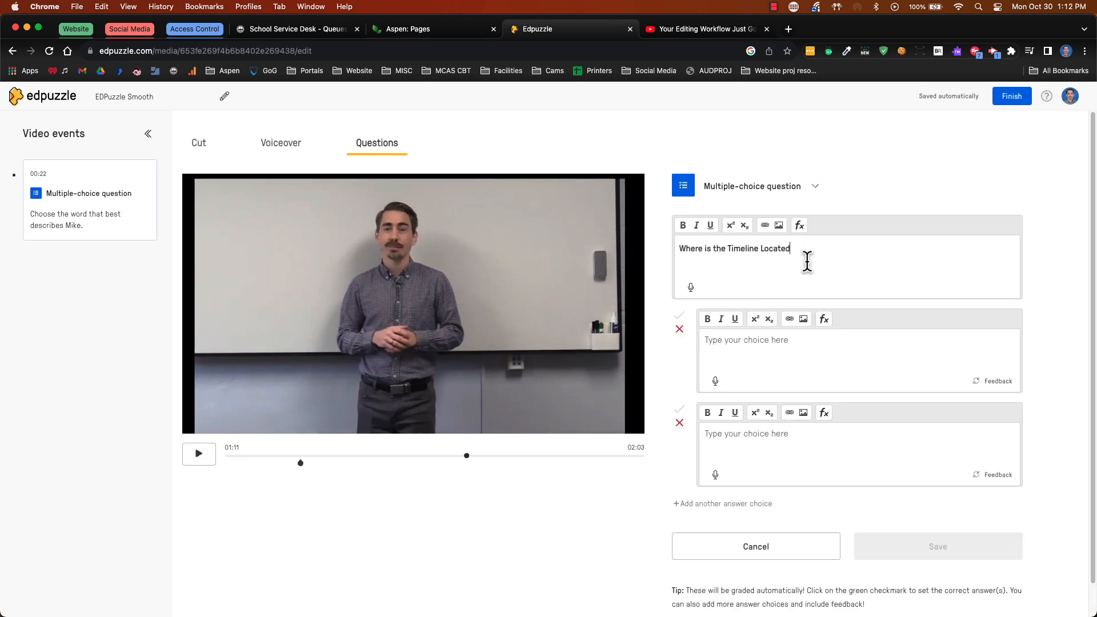
pyautogui.click(767, 250)
pyautogui.press('BackSpace')
pyautogui.write('l')
# Enter the choices "At the top of the screen." and "At the bottom of the screen", mark the bottom one correct, and save
pyautogui.click(863, 362)
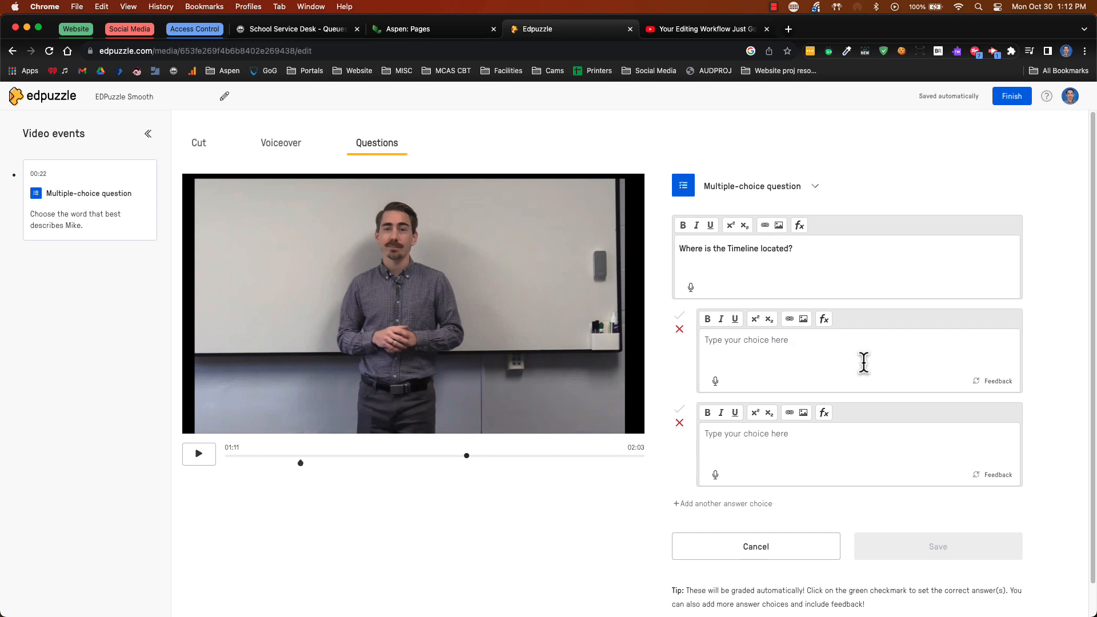
pyautogui.write('At the top of the screen')
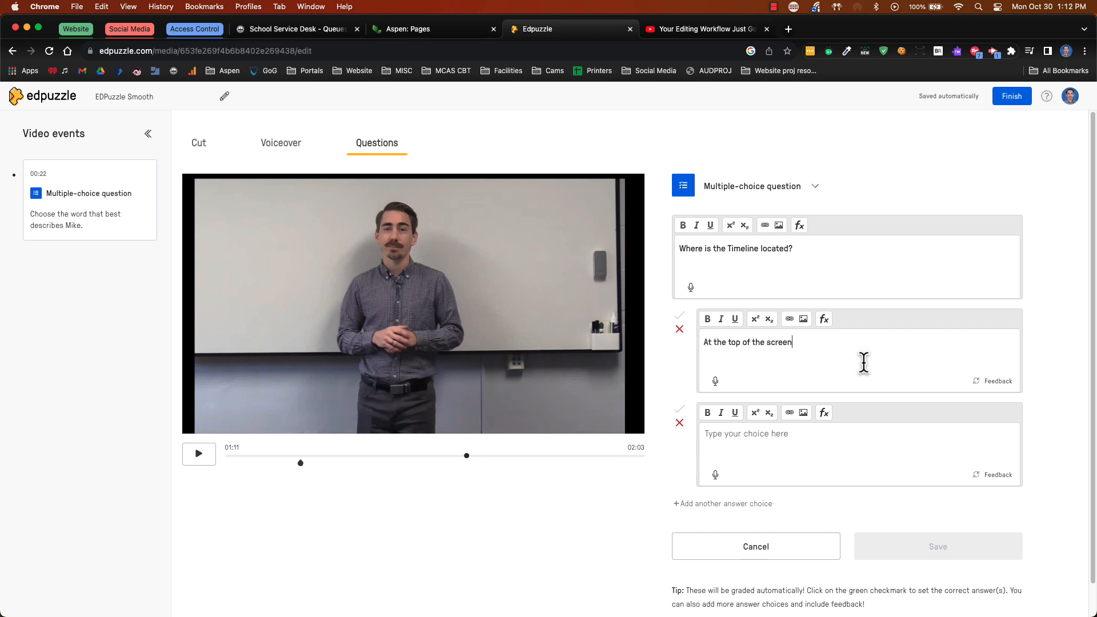
pyautogui.write('.')
pyautogui.click(832, 447)
pyautogui.write('At the bottom of the screen')
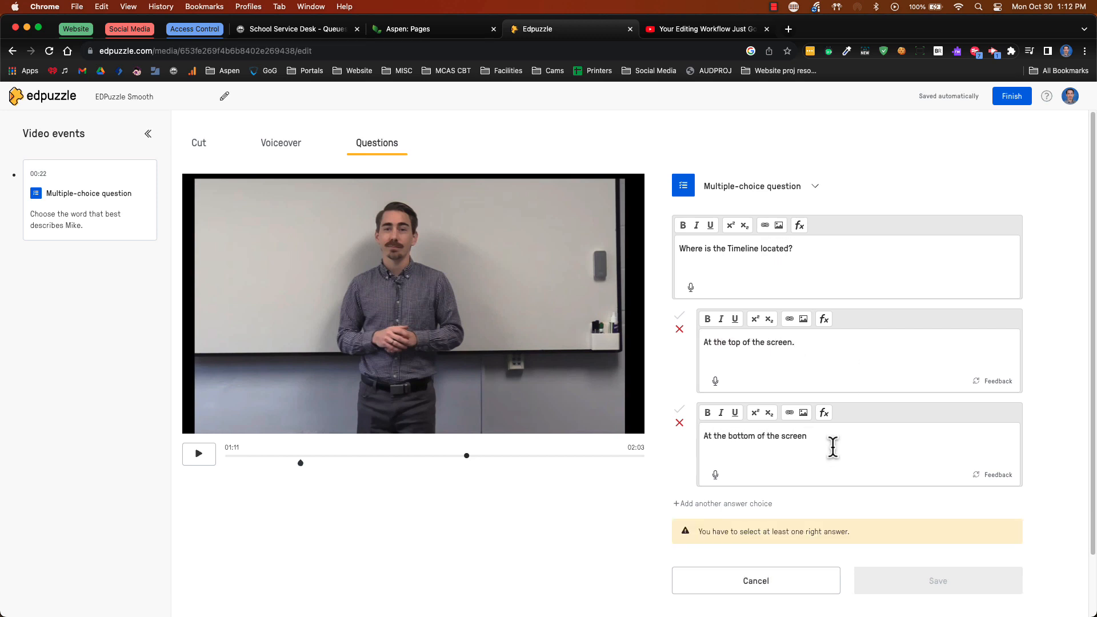
pyautogui.click(680, 410)
pyautogui.click(902, 550)
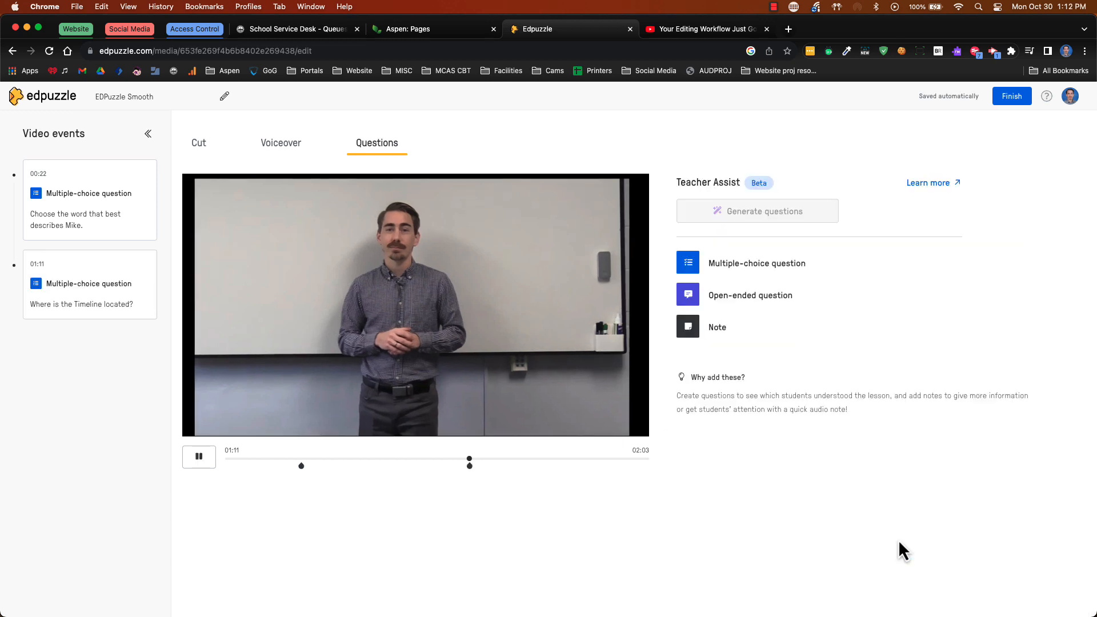
# Start another multiple-choice question at 01:11 reading "Where is the Closed caption button?"
pyautogui.click(955, 469)
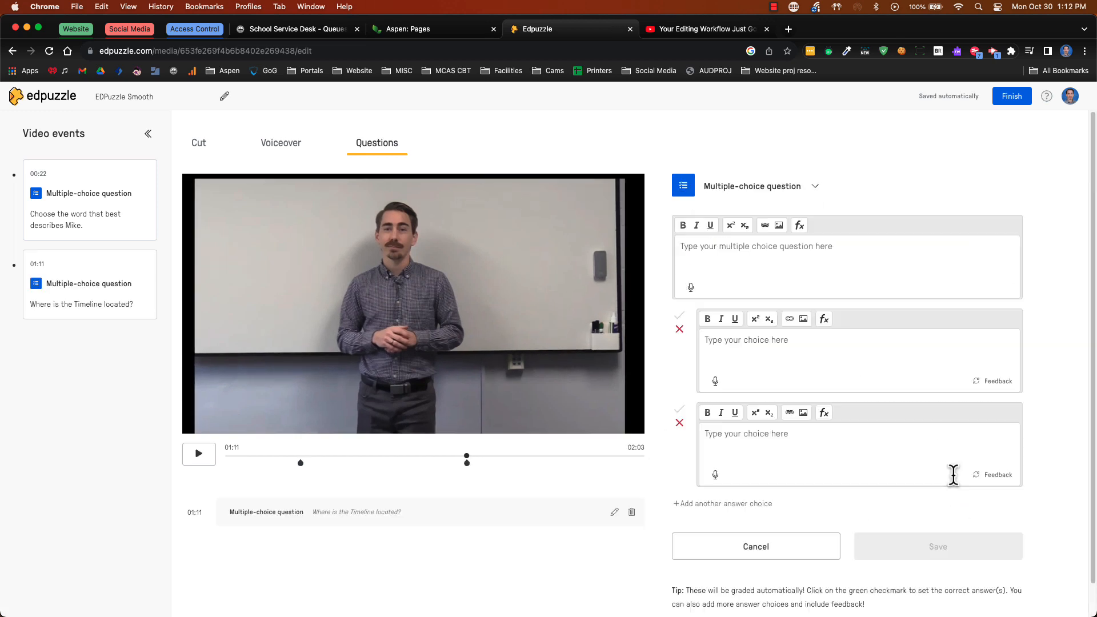
pyautogui.write('Where ')
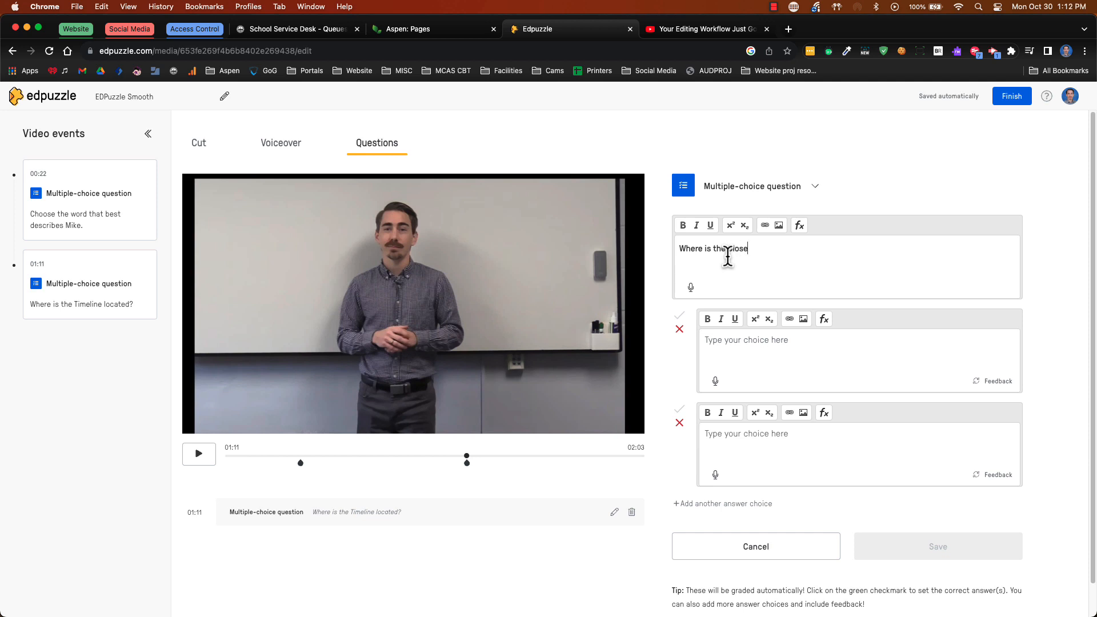
pyautogui.write('is the Closed caption button?')
# Enter "To the right of the timeline at the bottom of the screen." as the correct choice, "On the left side of the screen." as wrong, and save
pyautogui.click(715, 337)
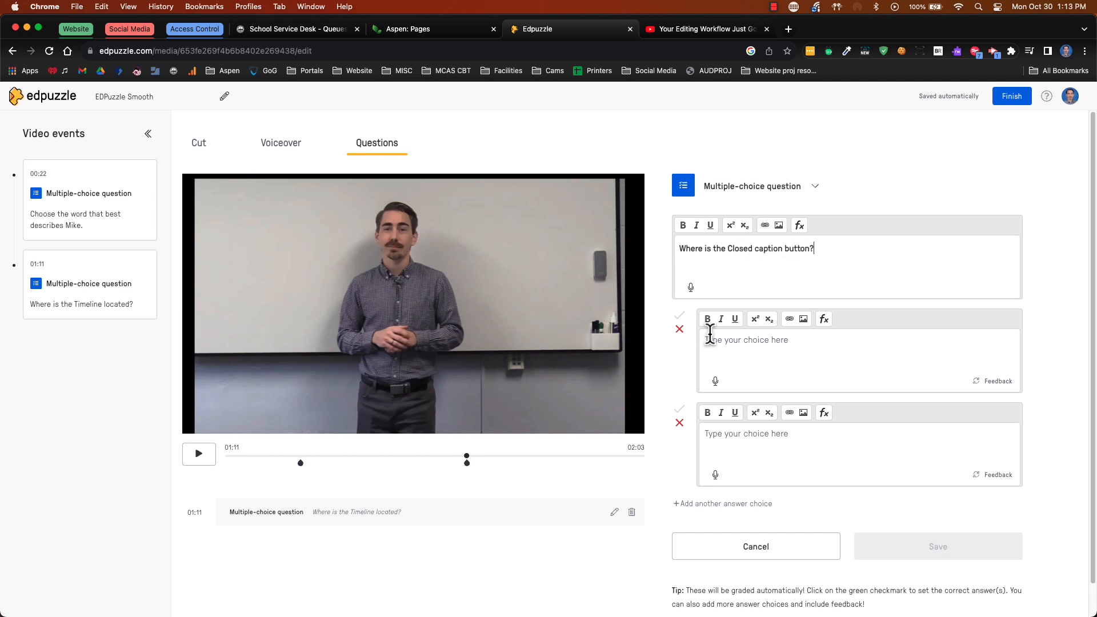
pyautogui.write('To the right of the timeline at the b')
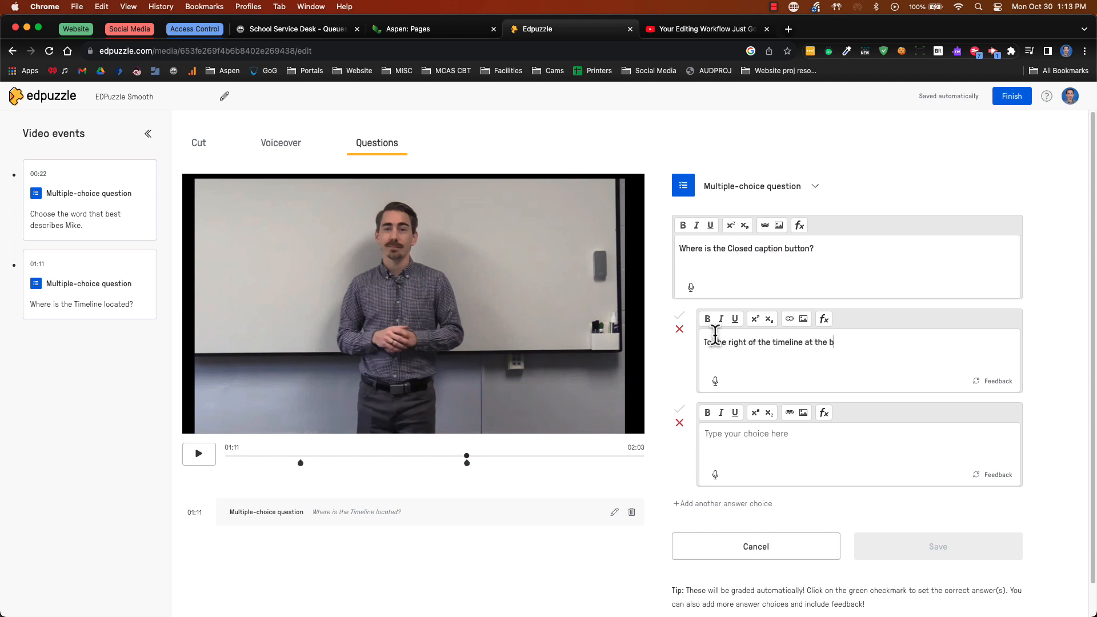
pyautogui.write('ottom of the screen.')
pyautogui.click(714, 434)
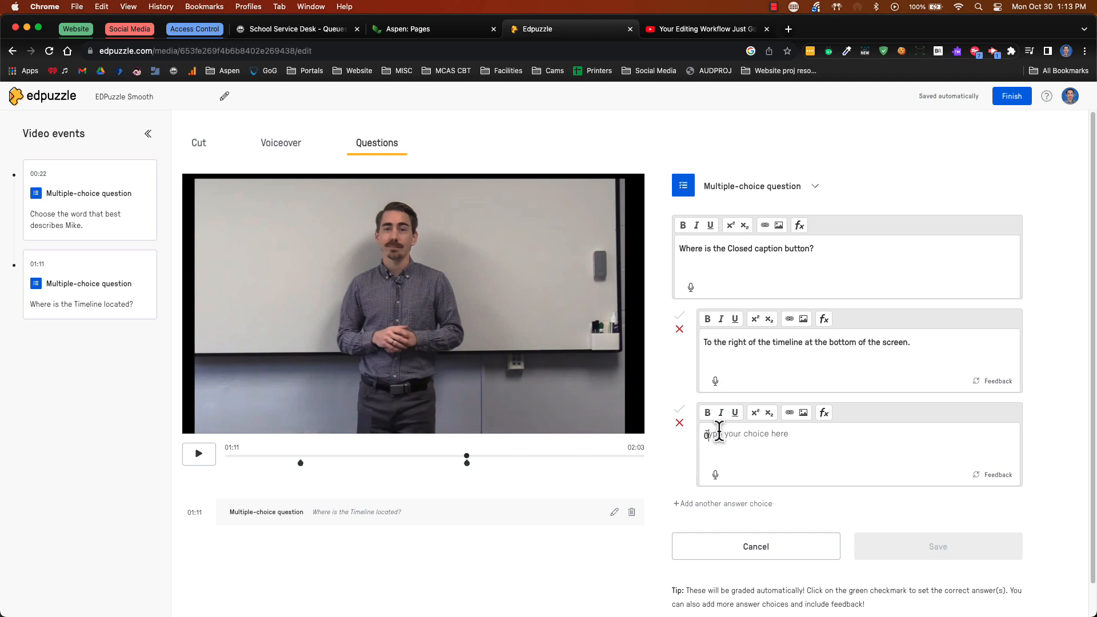
pyautogui.write('On the left side of the screen.')
pyautogui.click(680, 317)
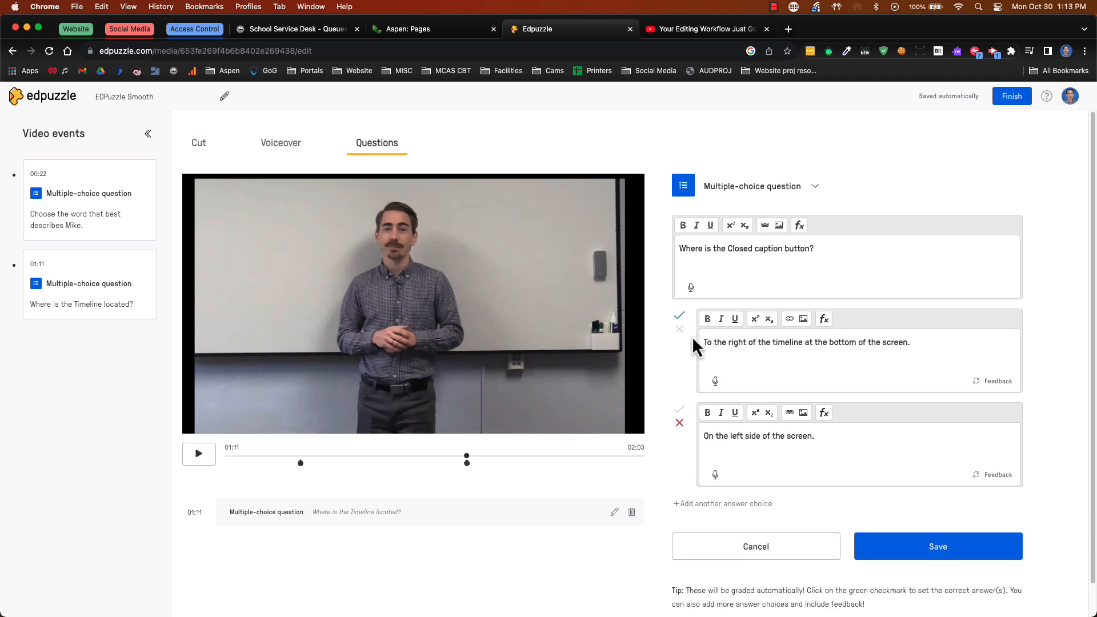
pyautogui.click(869, 547)
# Resume the video, skip forward past the 01:11 questions, and pause it at 01:48
pyautogui.click(197, 460)
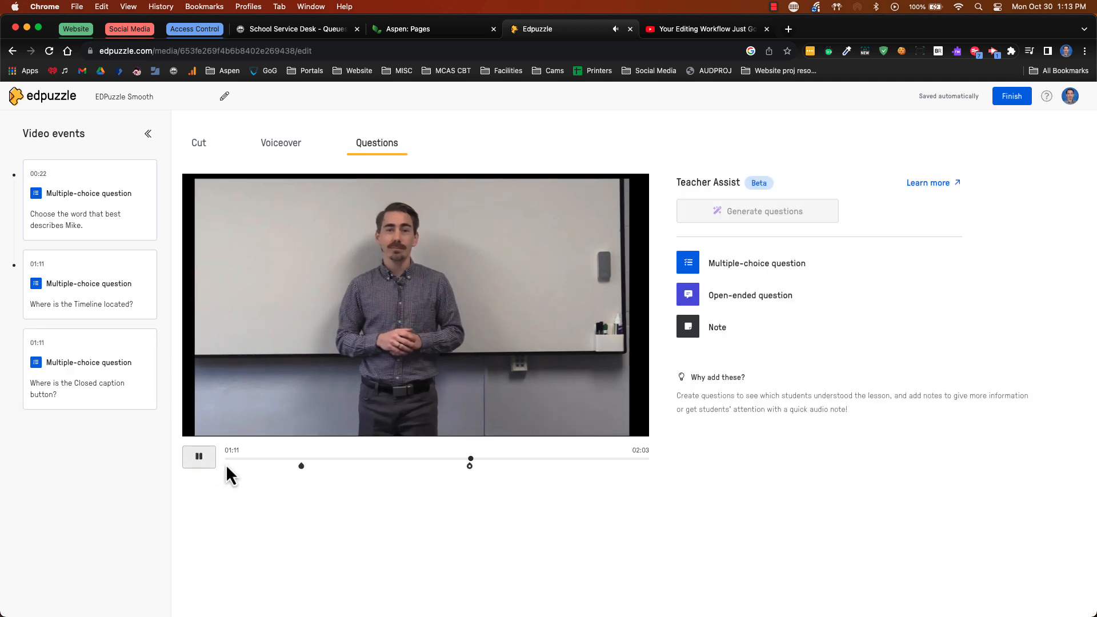
pyautogui.click(529, 459)
pyautogui.moveTo(533, 461); pyautogui.dragTo(586, 460)
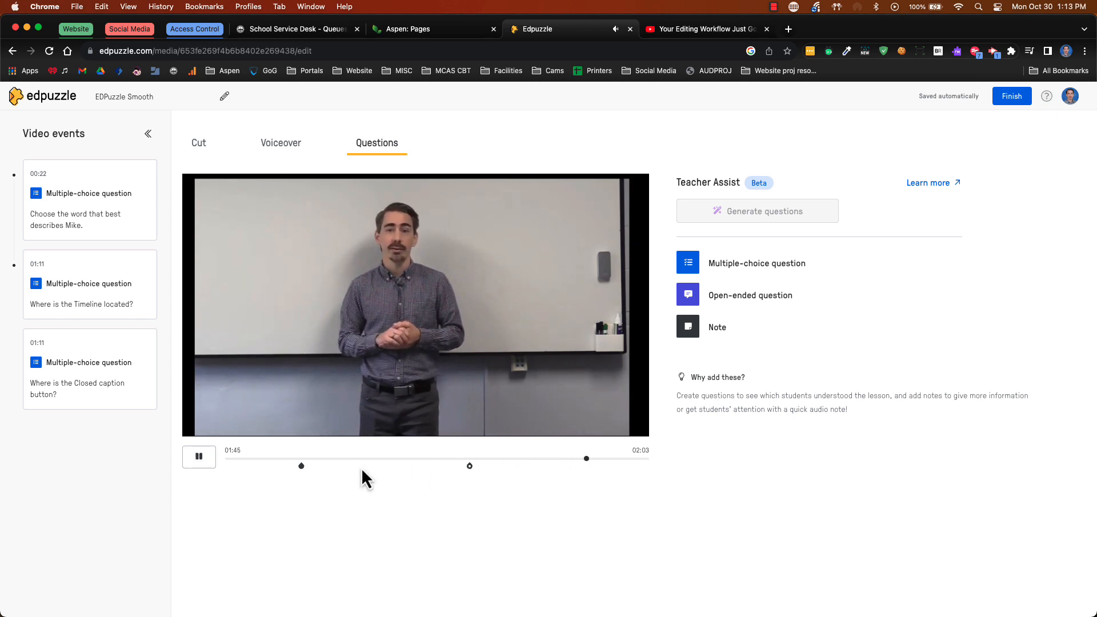
pyautogui.click(199, 456)
# Start a multiple-choice question at 01:48 reading "What type of videos can you use?"
pyautogui.click(800, 262)
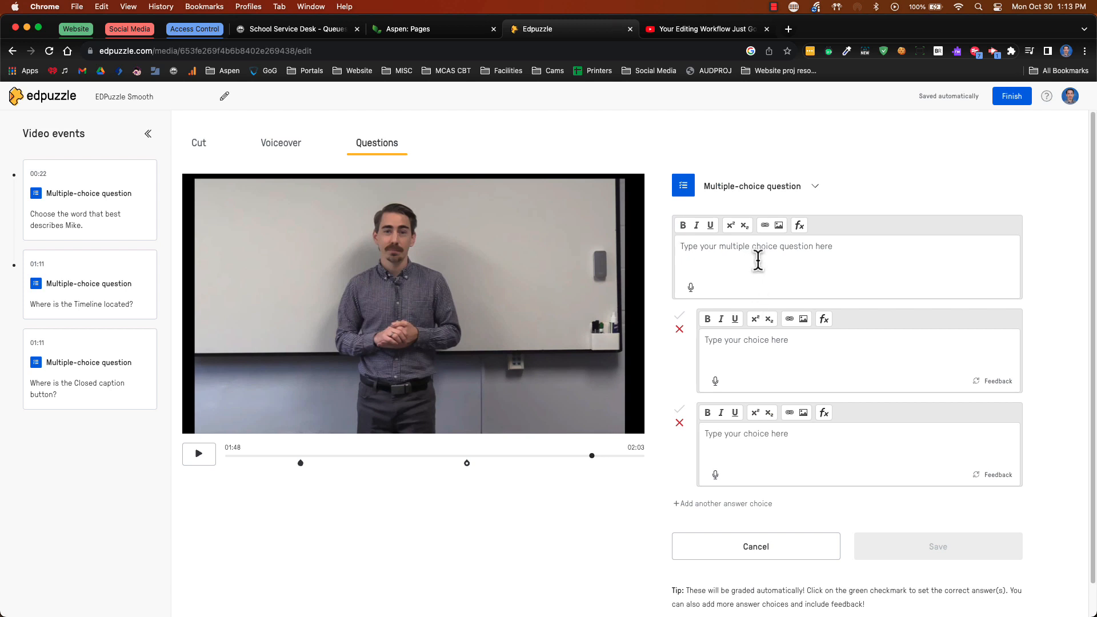
pyautogui.write('What type of videos can you create')
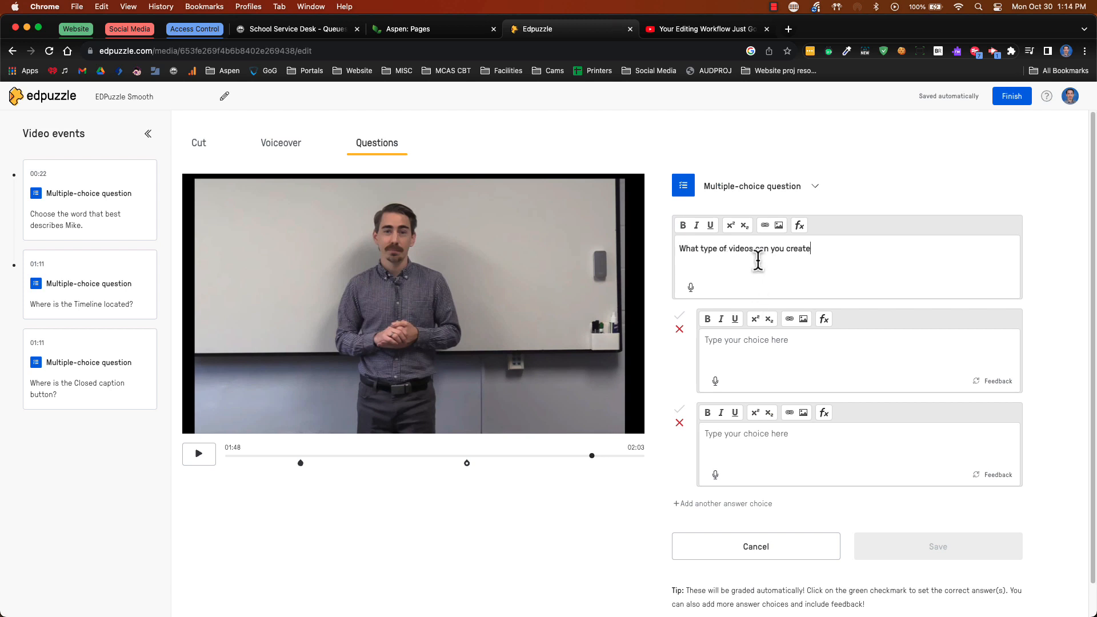
pyautogui.press('BackSpace')
pyautogui.press('BackSpace')
pyautogui.press('BackSpace')
pyautogui.press('BackSpace')
pyautogui.press('BackSpace')
pyautogui.press('BackSpace')
pyautogui.write('use?')
# Enter "Original videos you have filmed." as the first answer choice of the 01:48 question
pyautogui.click(738, 343)
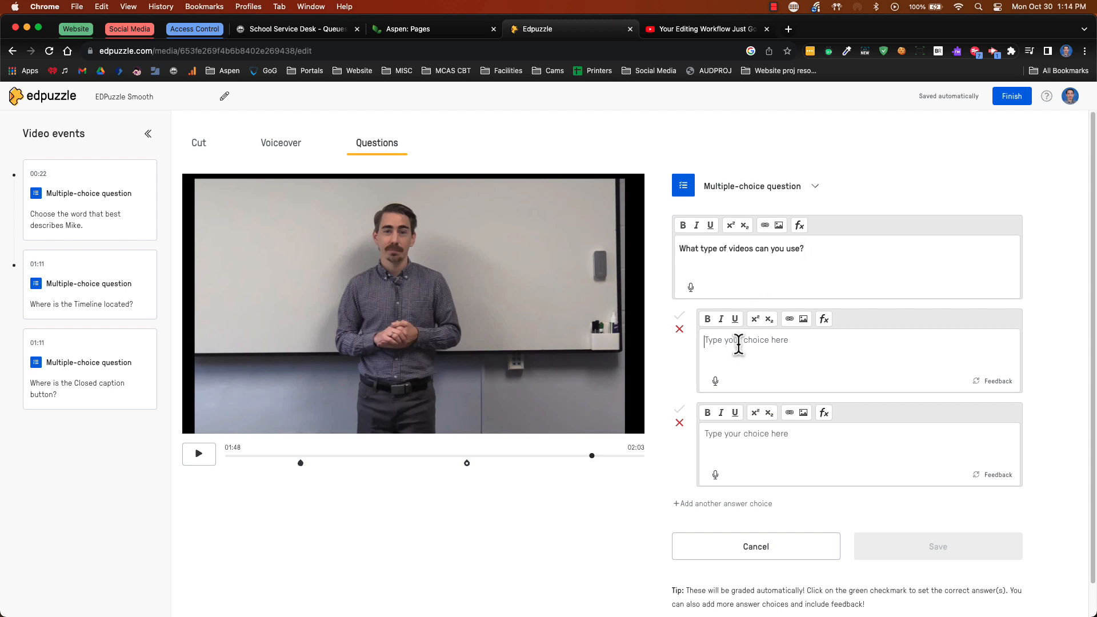
pyautogui.write('Original videos you have filed')
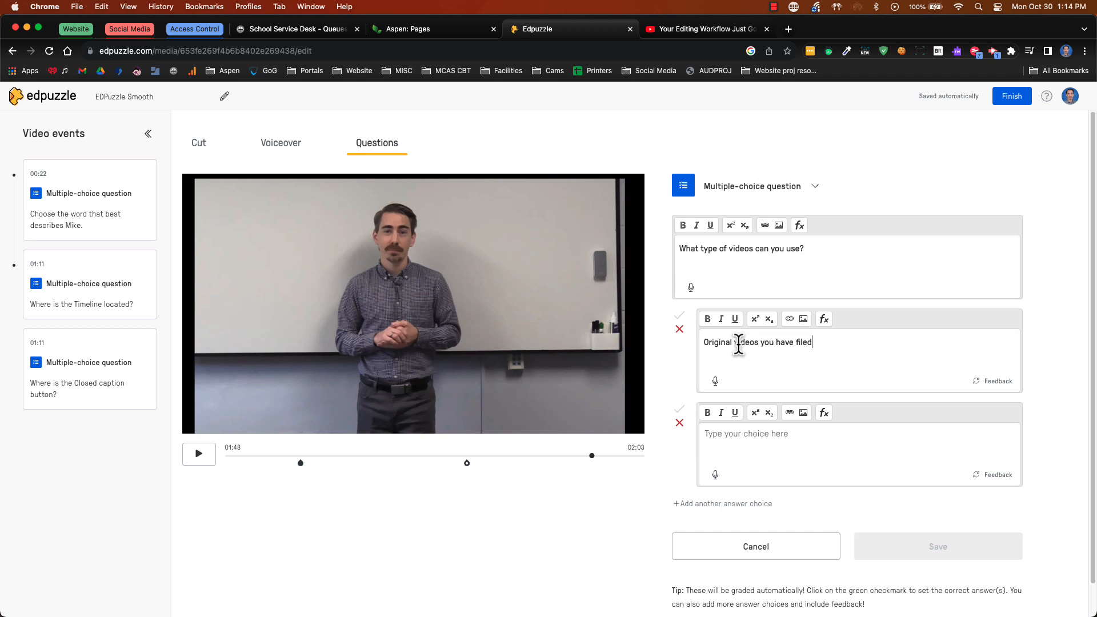
pyautogui.press('BackSpace')
pyautogui.press('BackSpace')
pyautogui.write('med.')
# Add "Videos on Youtube, ones you have created and videos created by other staff." as the second choice, mark it correct, and save the question
pyautogui.click(785, 438)
pyautogui.write('Videos on ')
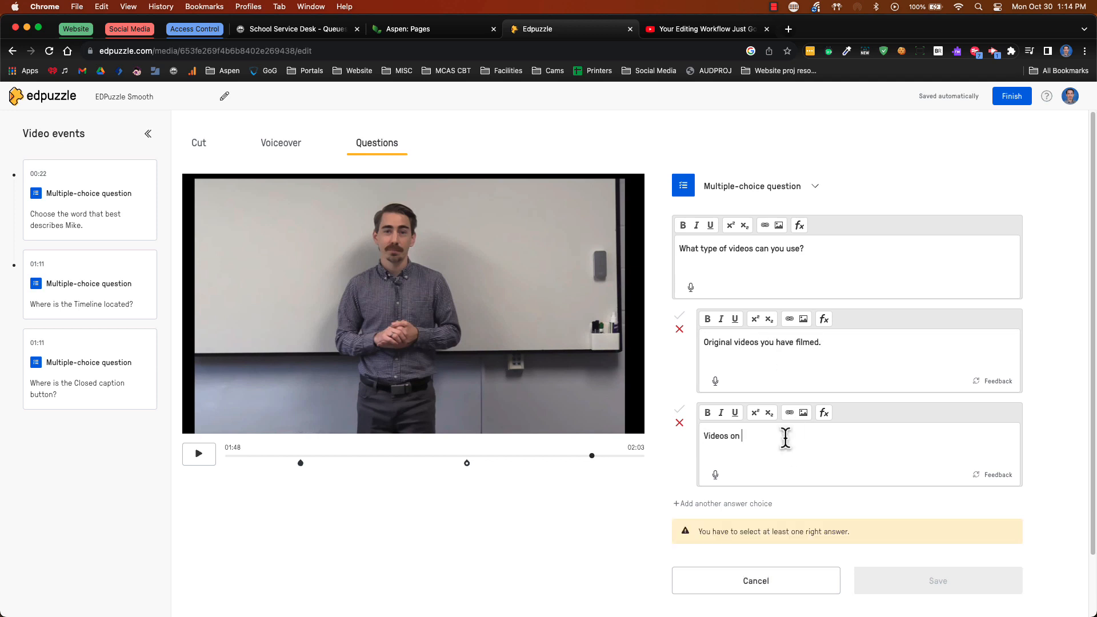
pyautogui.write('Youtube, ones you have created and videos created by other ')
pyautogui.write('staff.')
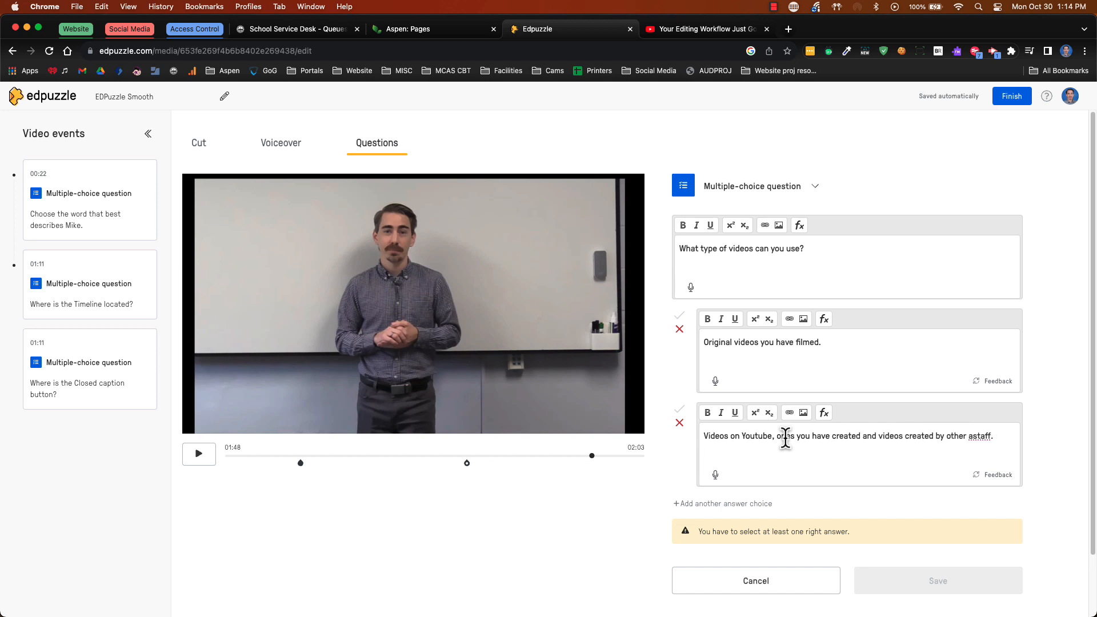
pyautogui.click(679, 410)
pyautogui.click(920, 546)
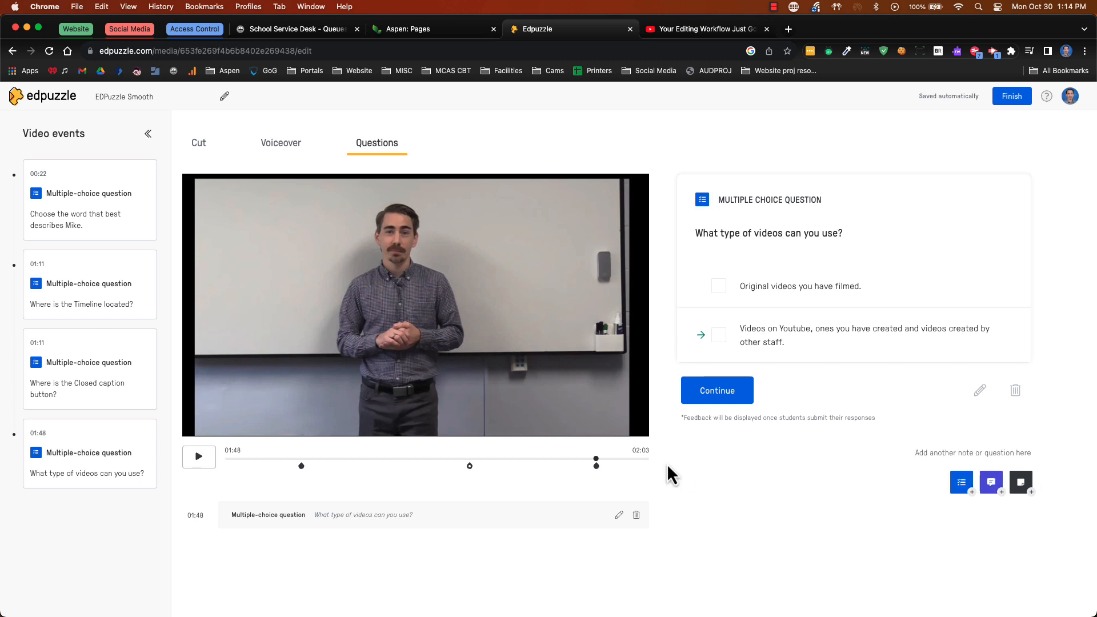
# Go to the end of the video at 02:03 and write an open-ended question reading "Do you have any comments about the video?"
pyautogui.click(644, 460)
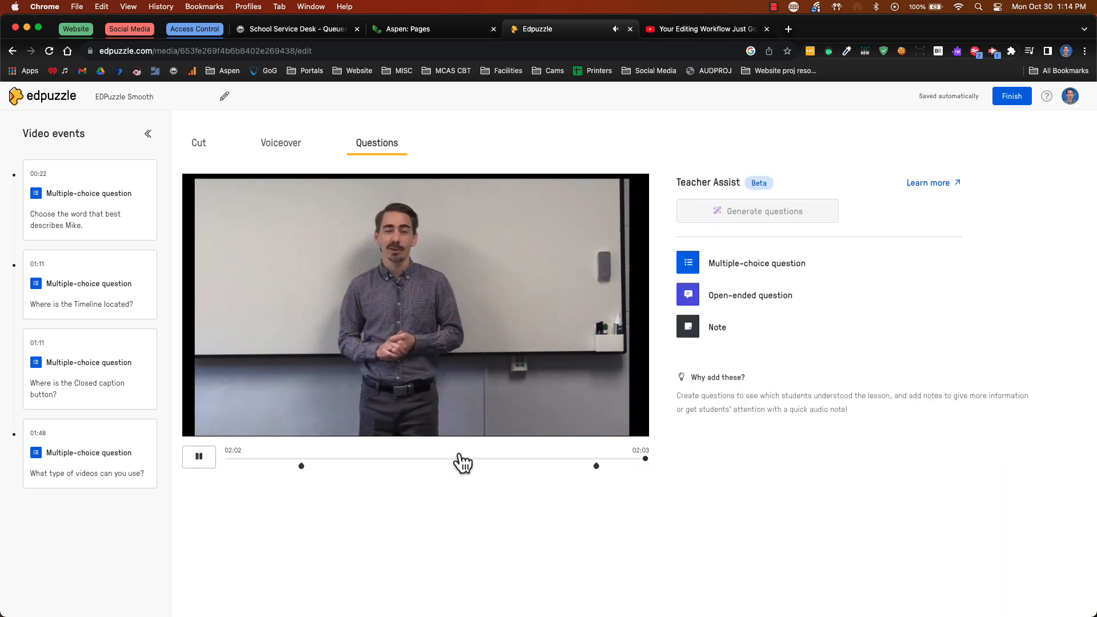
pyautogui.click(196, 460)
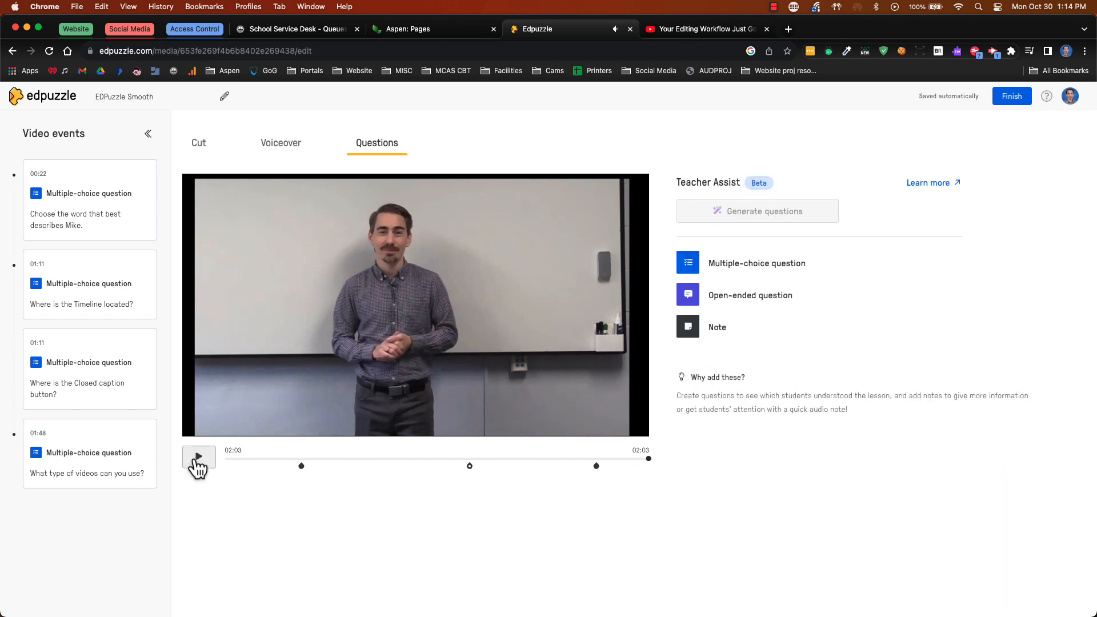
pyautogui.click(691, 298)
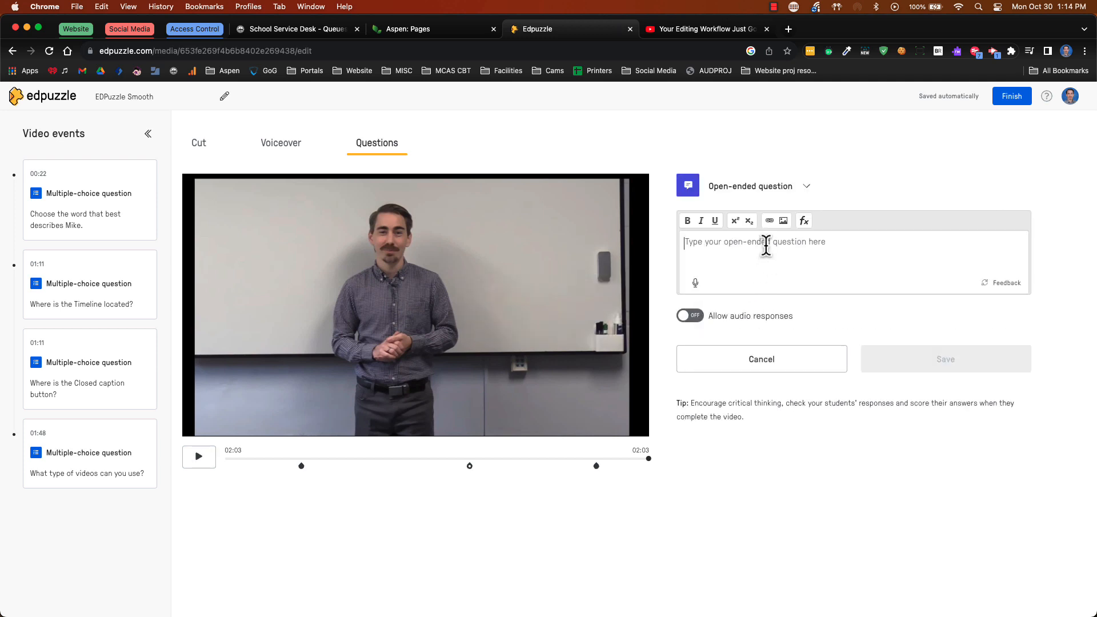
pyautogui.write('Do y')
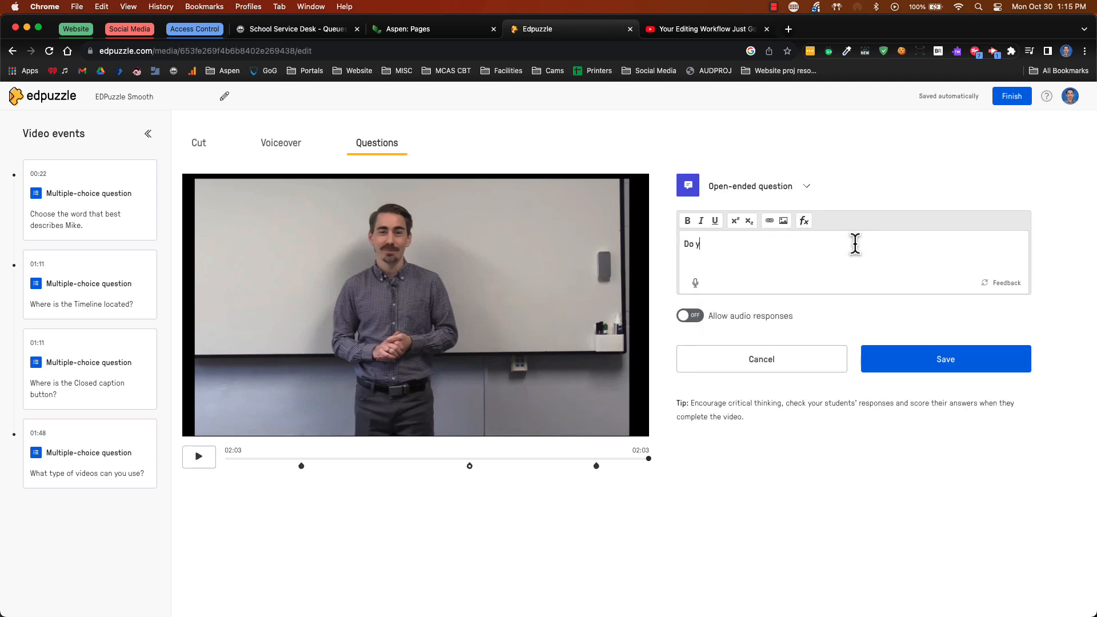
pyautogui.write('ou have any comments about the video?')
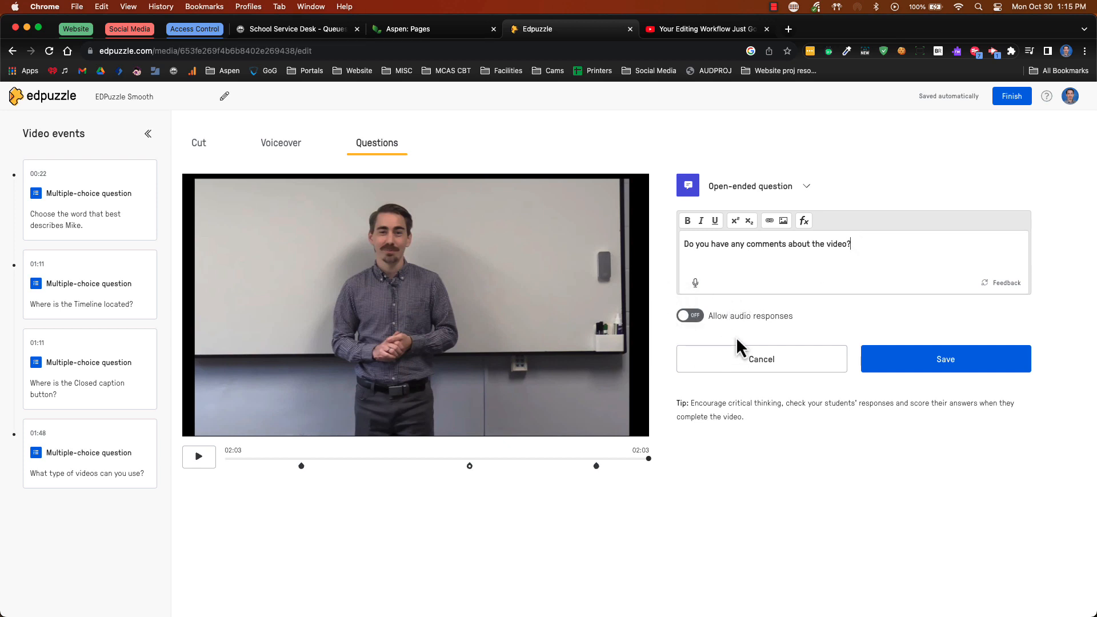
# Allow audio responses for the open-ended question, save it, and finish editing the video
pyautogui.click(690, 316)
pyautogui.click(960, 358)
pyautogui.click(960, 361)
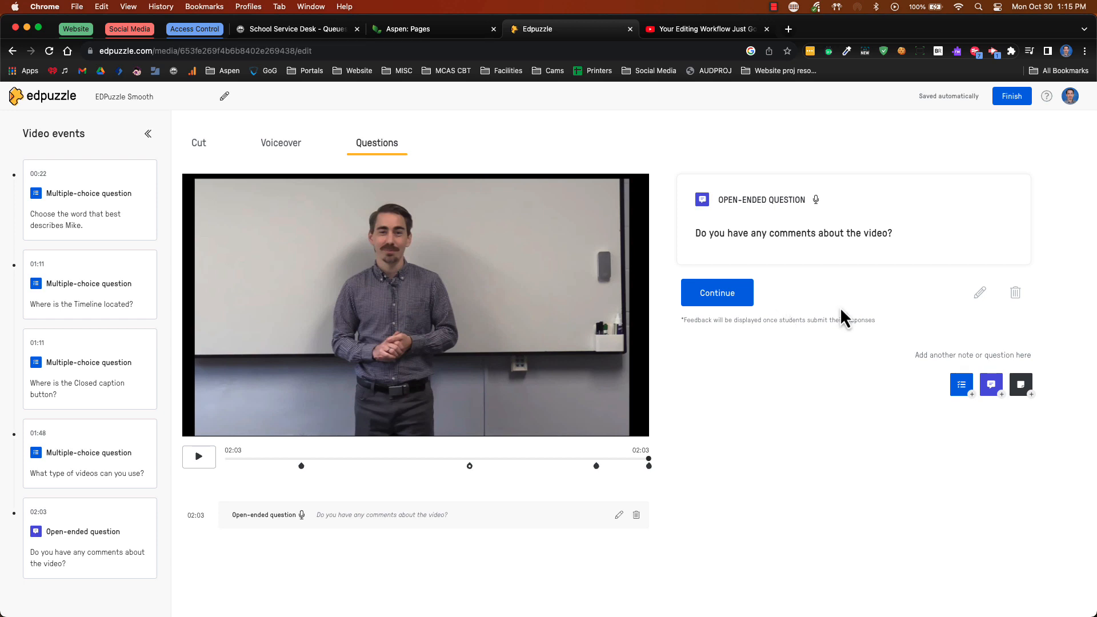
pyautogui.click(1014, 107)
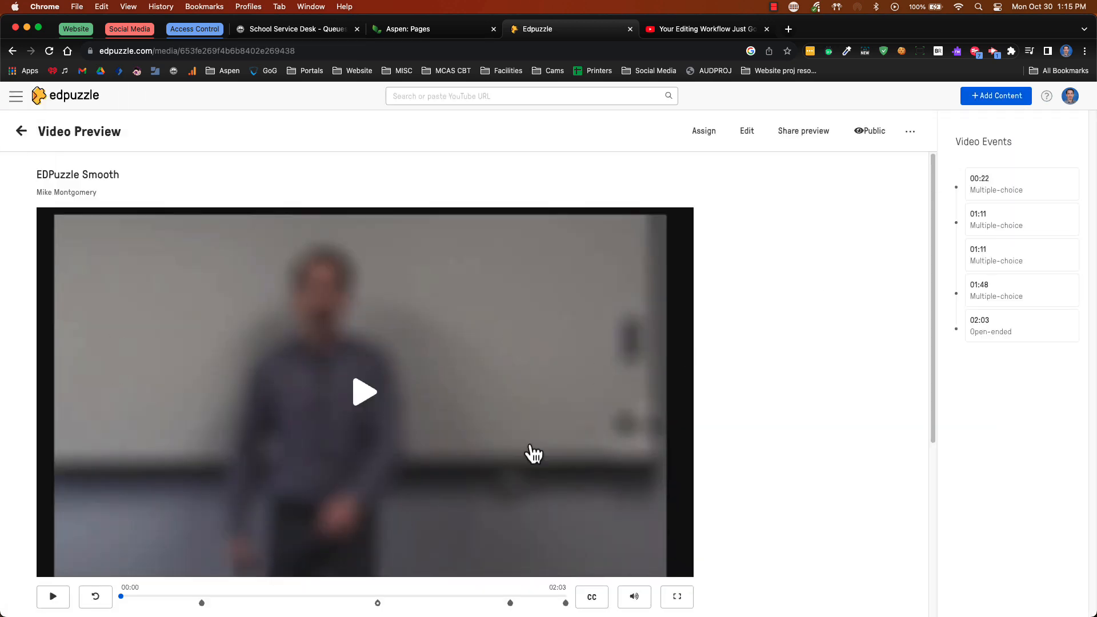
# Examine the video's visibility choices, its additional actions, and the class assignment page, leaving without assigning it
pyautogui.click(871, 133)
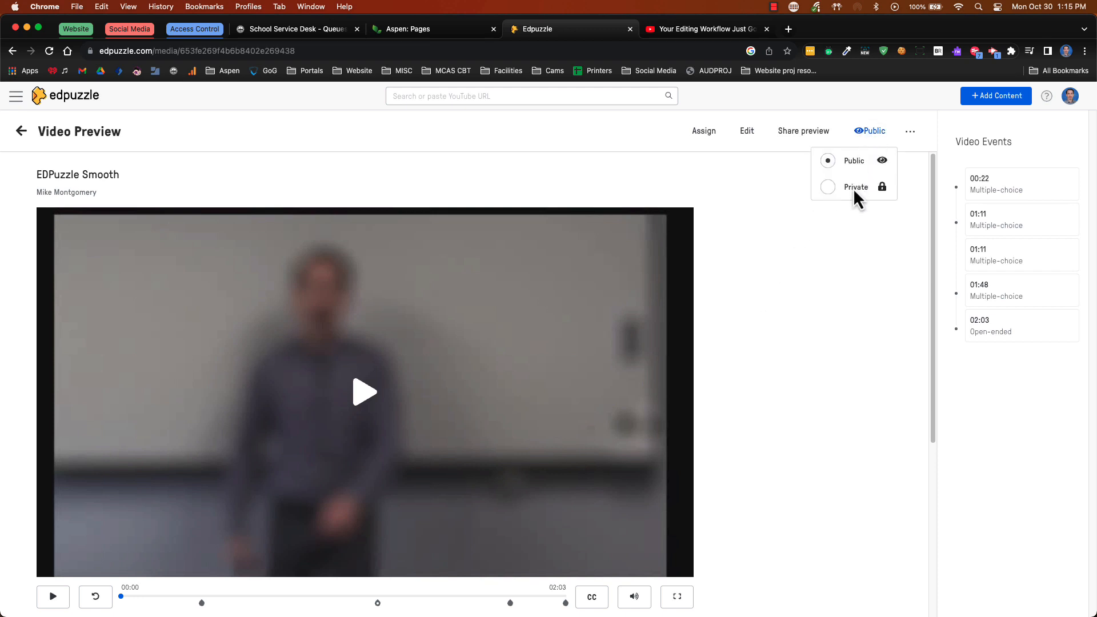
pyautogui.click(832, 236)
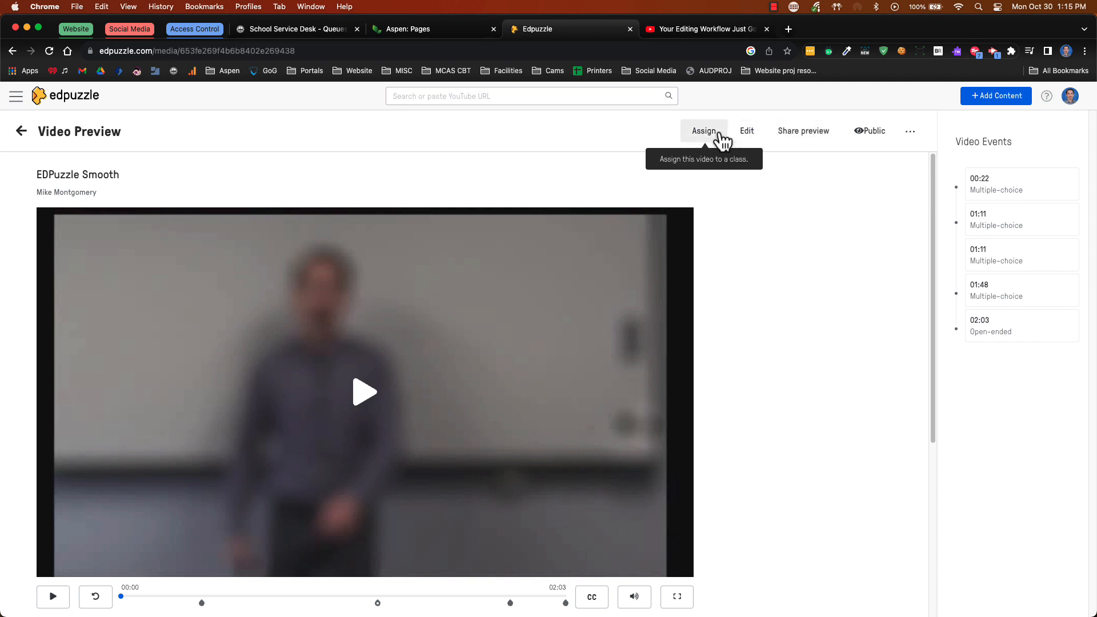
pyautogui.click(910, 133)
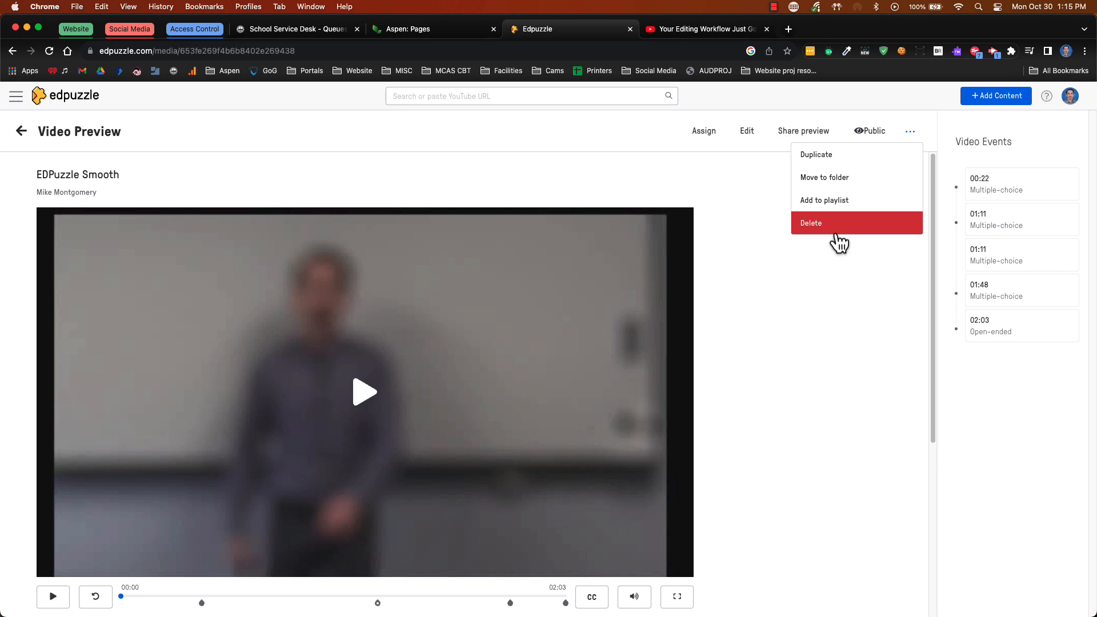
pyautogui.click(832, 290)
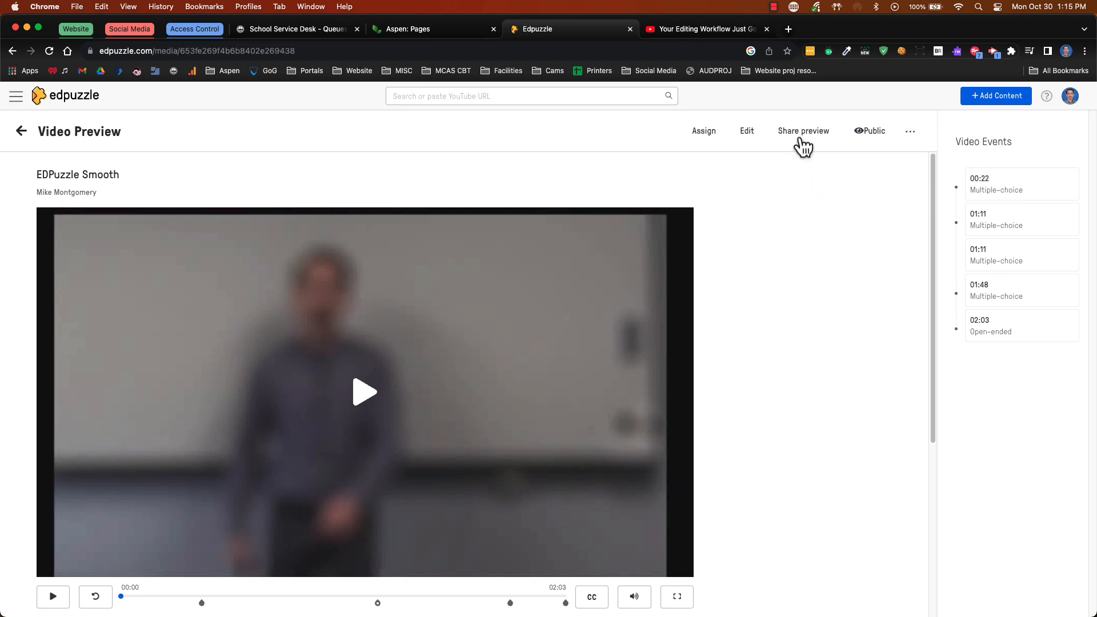
pyautogui.click(704, 131)
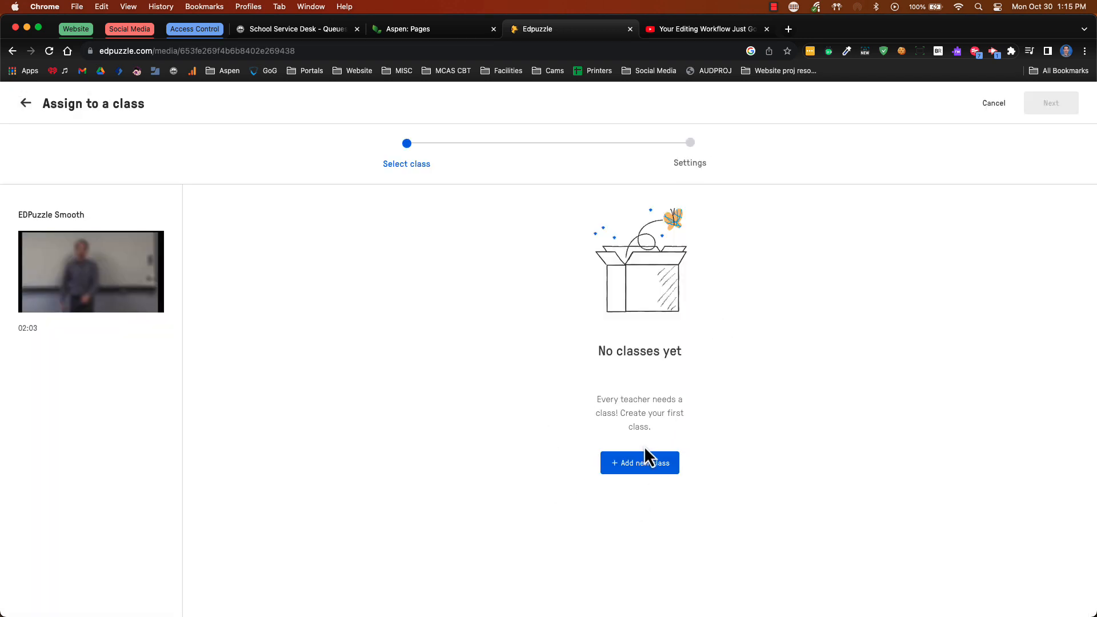
pyautogui.click(26, 104)
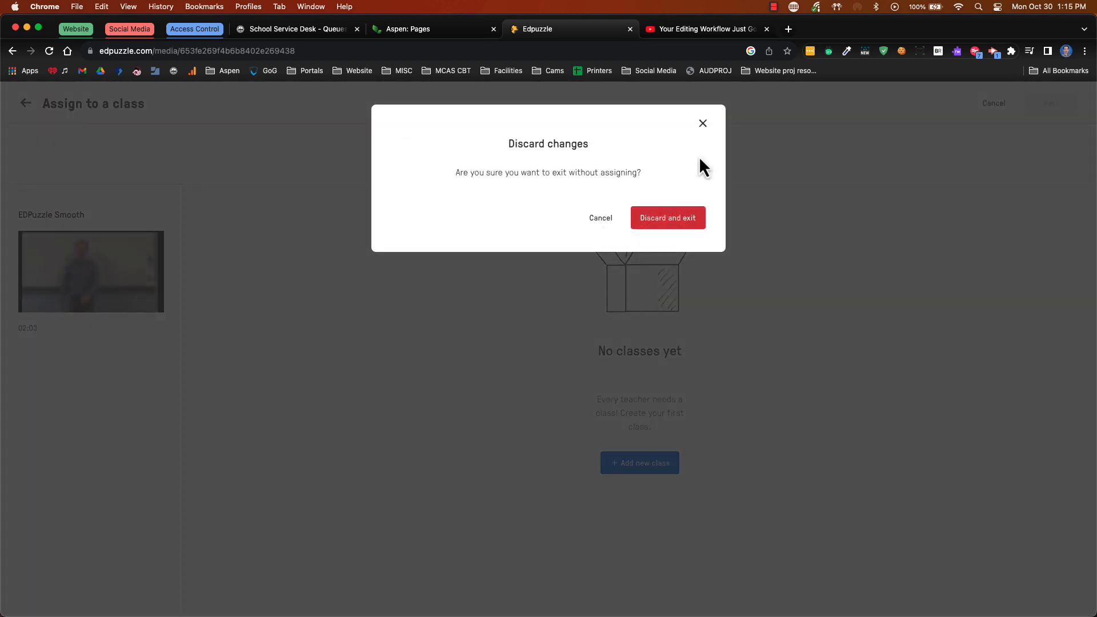
pyautogui.click(709, 220)
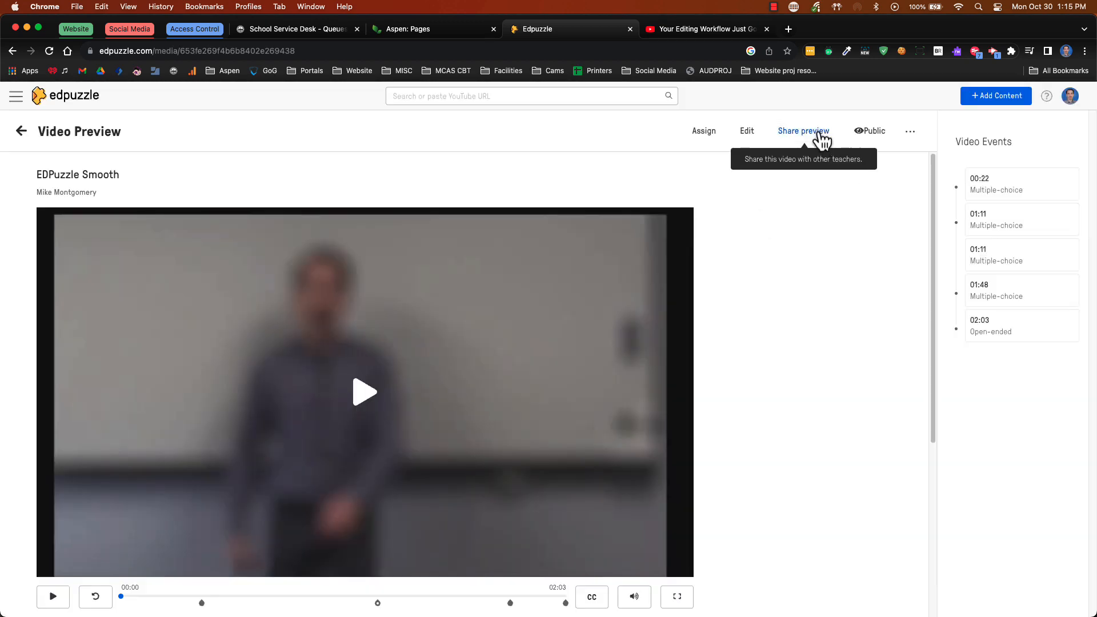
# Copy the preview link for sharing the video with colleagues and open it in a new browser tab
pyautogui.click(818, 132)
pyautogui.click(676, 245)
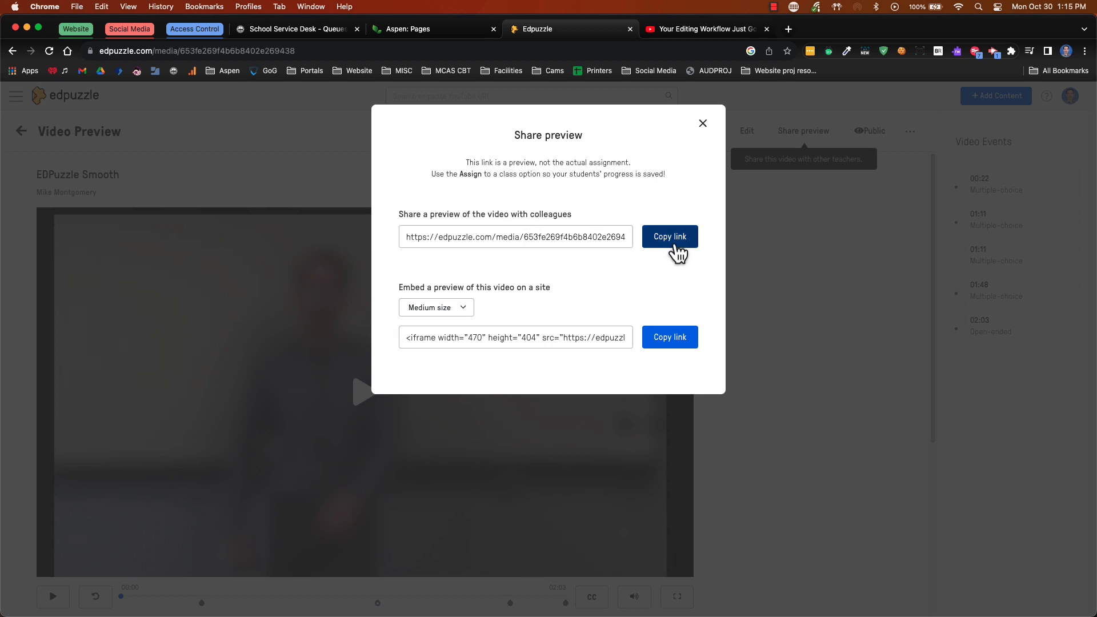
pyautogui.click(789, 29)
pyautogui.press('super+v')
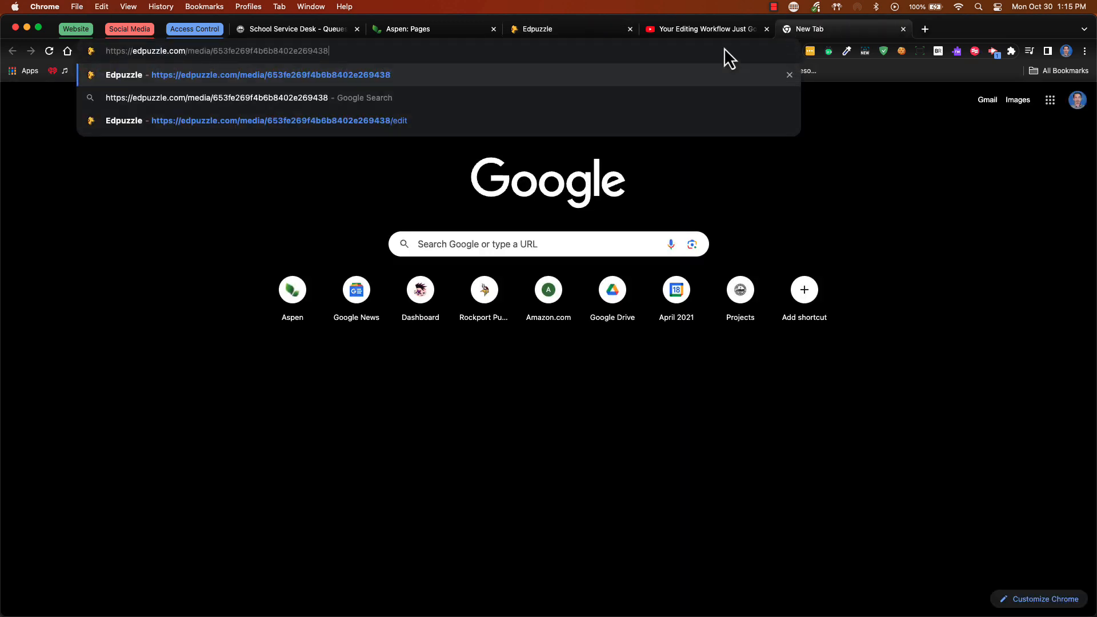
pyautogui.press('Return')
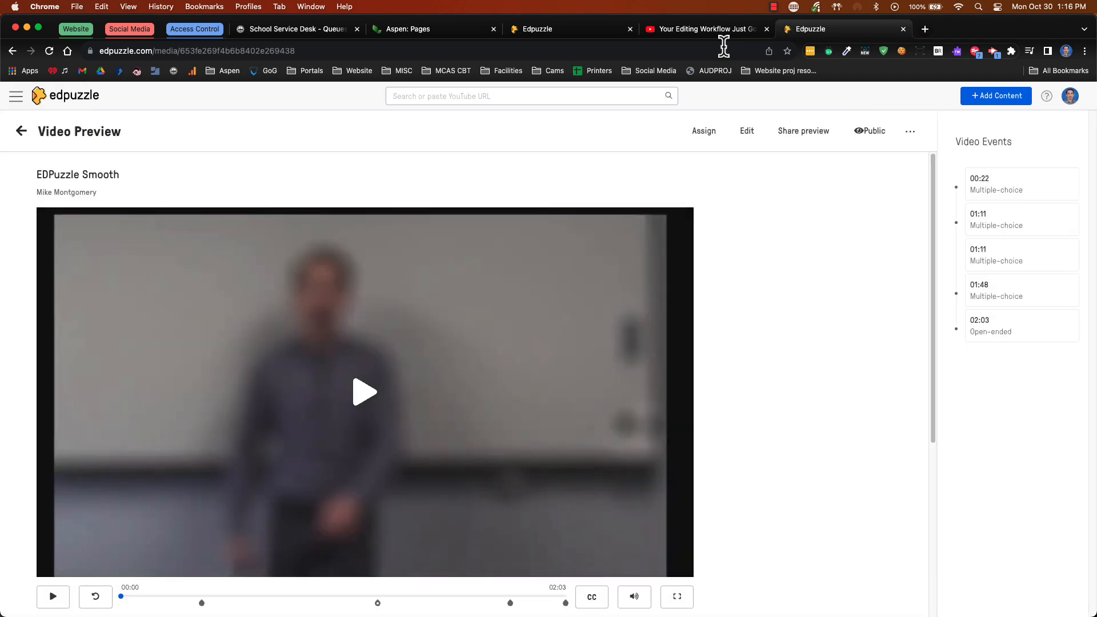